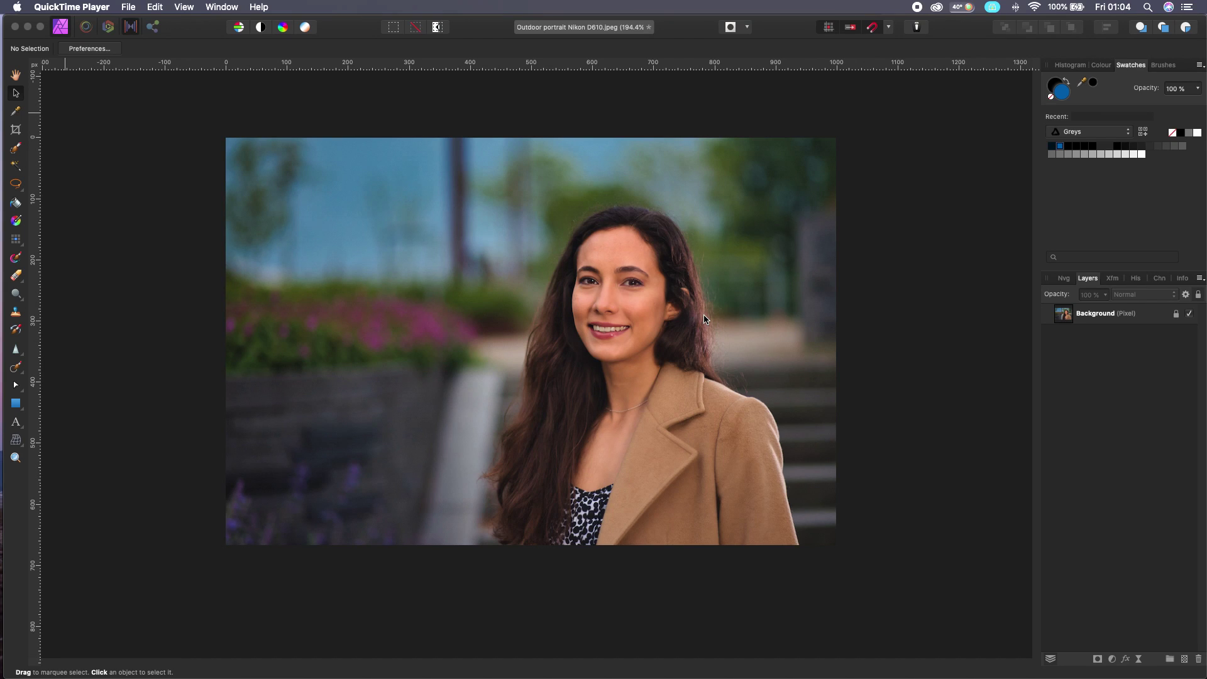
Duplicate the Background layer with Cmd+J and pick the Selection Brush Tool.
click(1133, 356)
click(1134, 319)
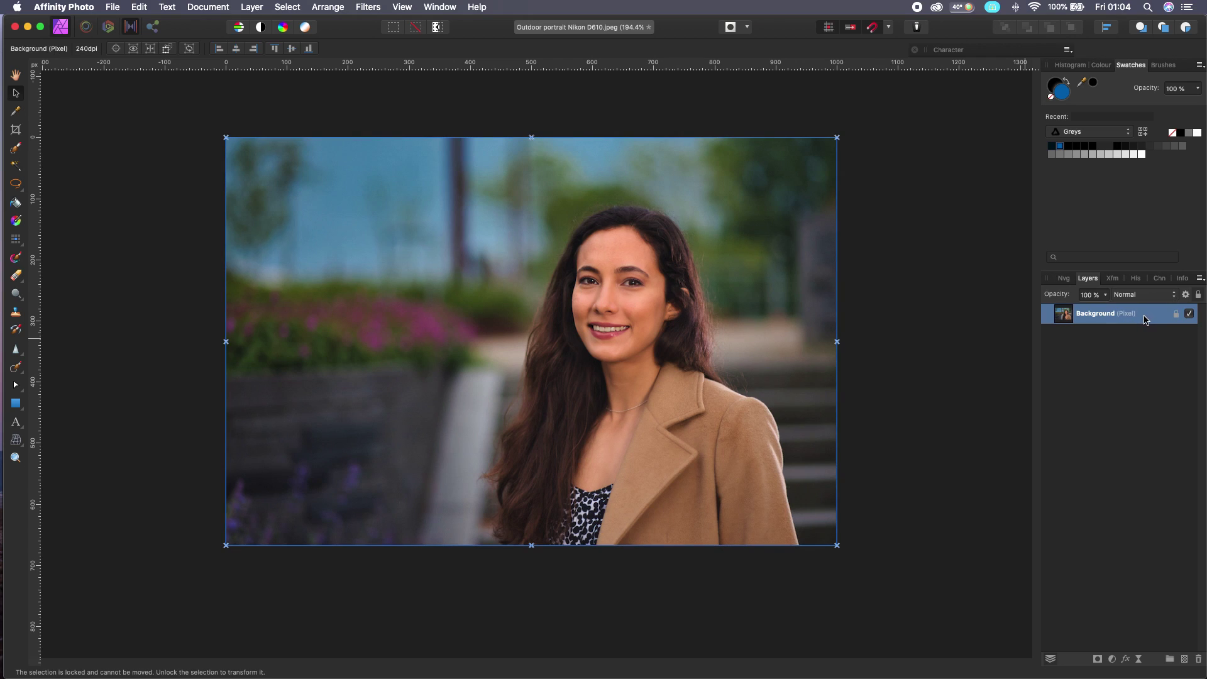
key(super+j)
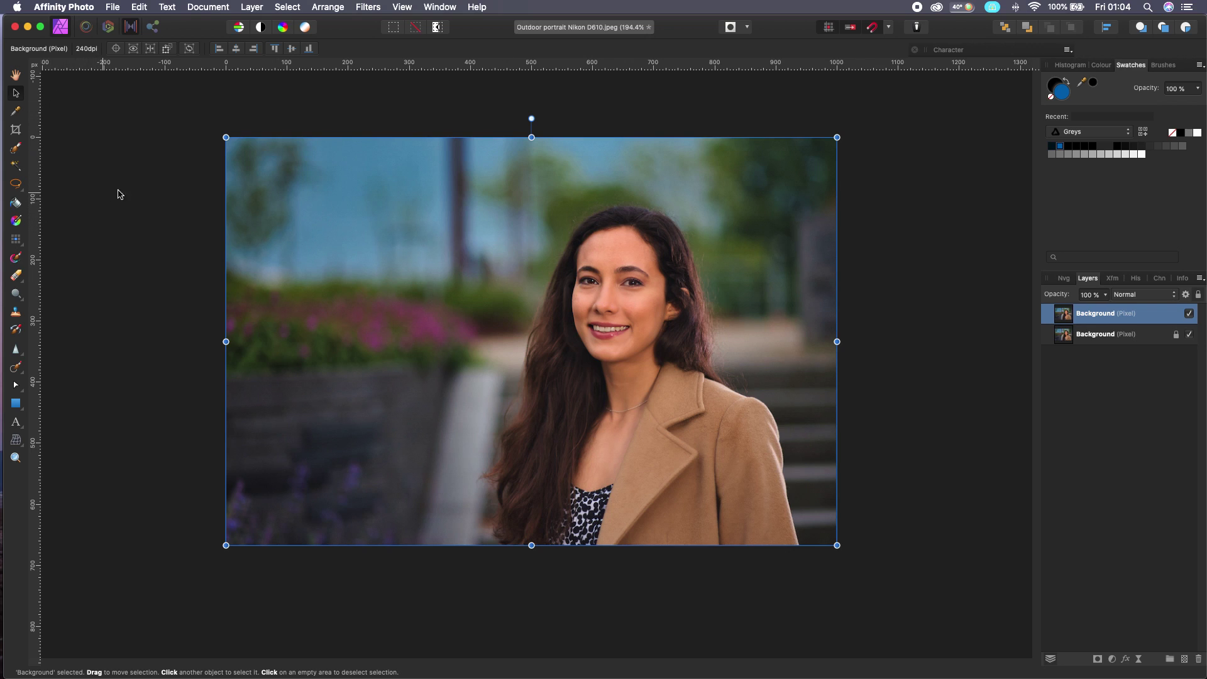
click(16, 147)
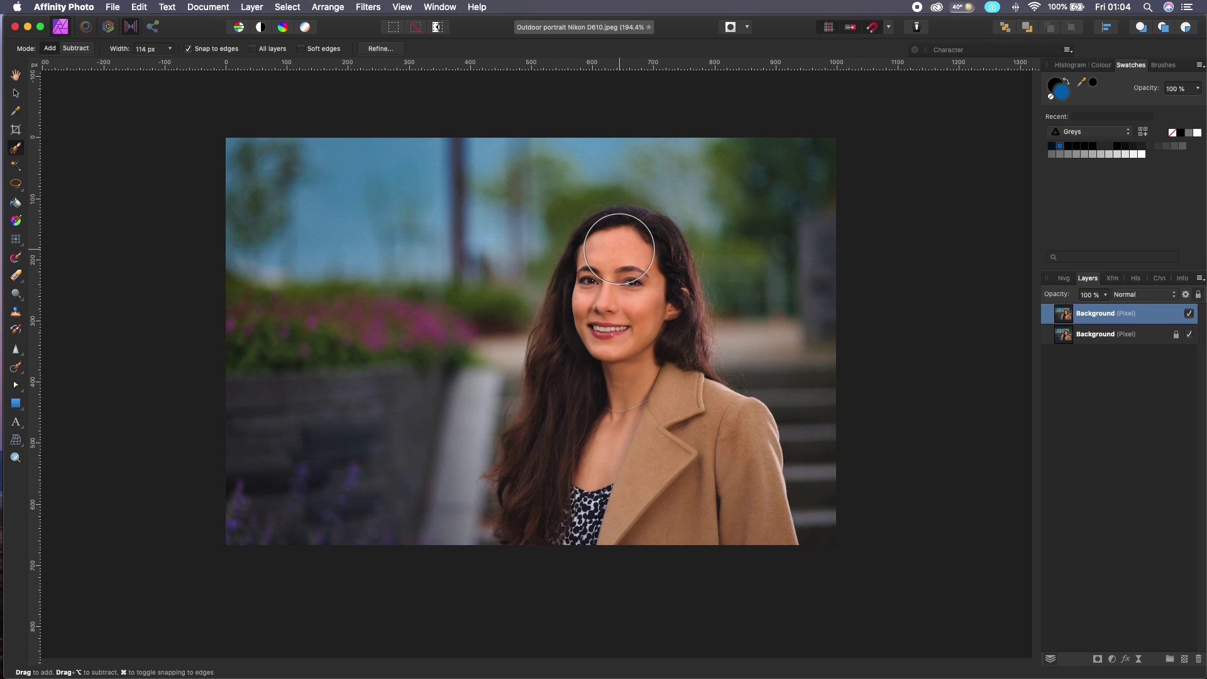
Paint a selection over the woman's face, hair and coat, shrinking the brush for edges.
mouse_move(619, 249)
mouse_down()
mouse_move(696, 486)
mouse_move(688, 458)
mouse_move(577, 437)
mouse_move(566, 451)
mouse_up()
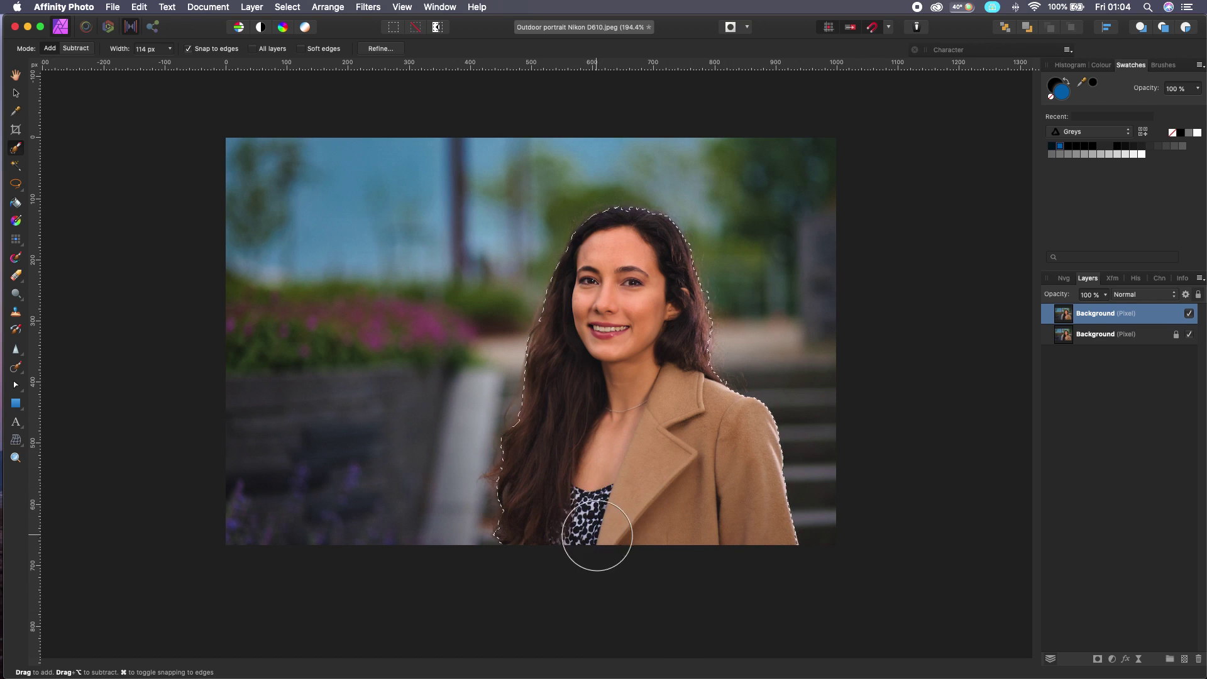
key(bracketleft)
key(bracketleft)
key(bracketleft)
key(bracketleft)
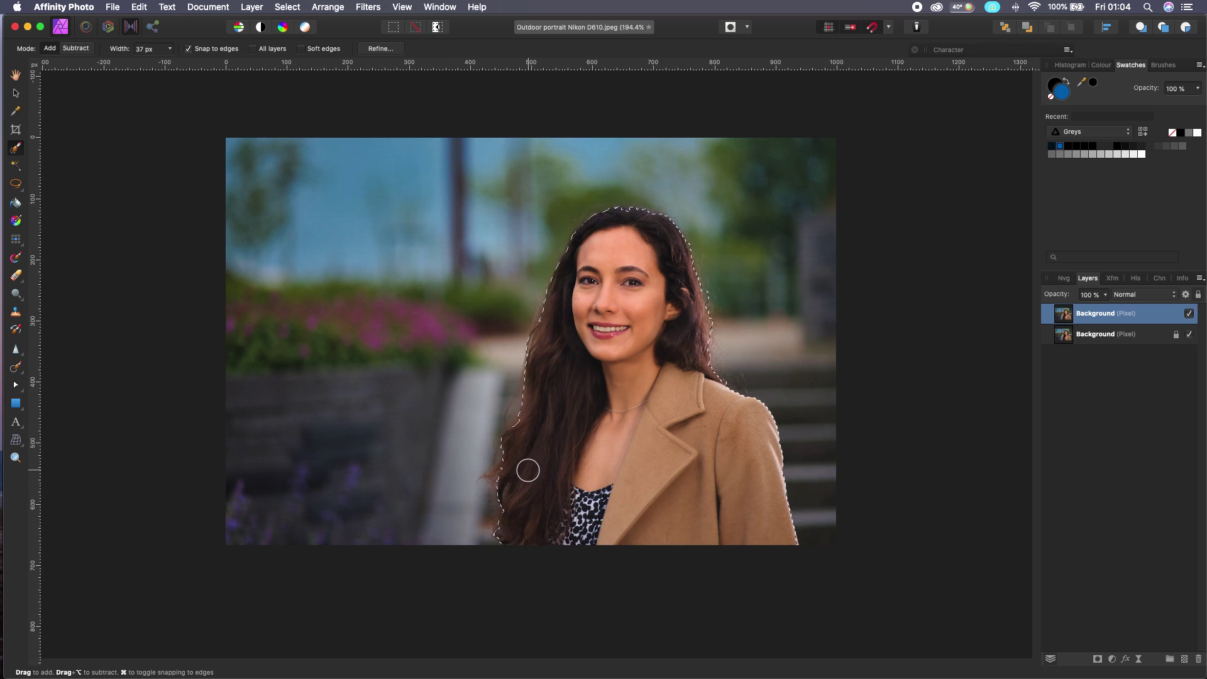
key(bracketleft)
Open Refine Selection, move its dialog aside, and matte-brush the left and right hair edges.
click(383, 49)
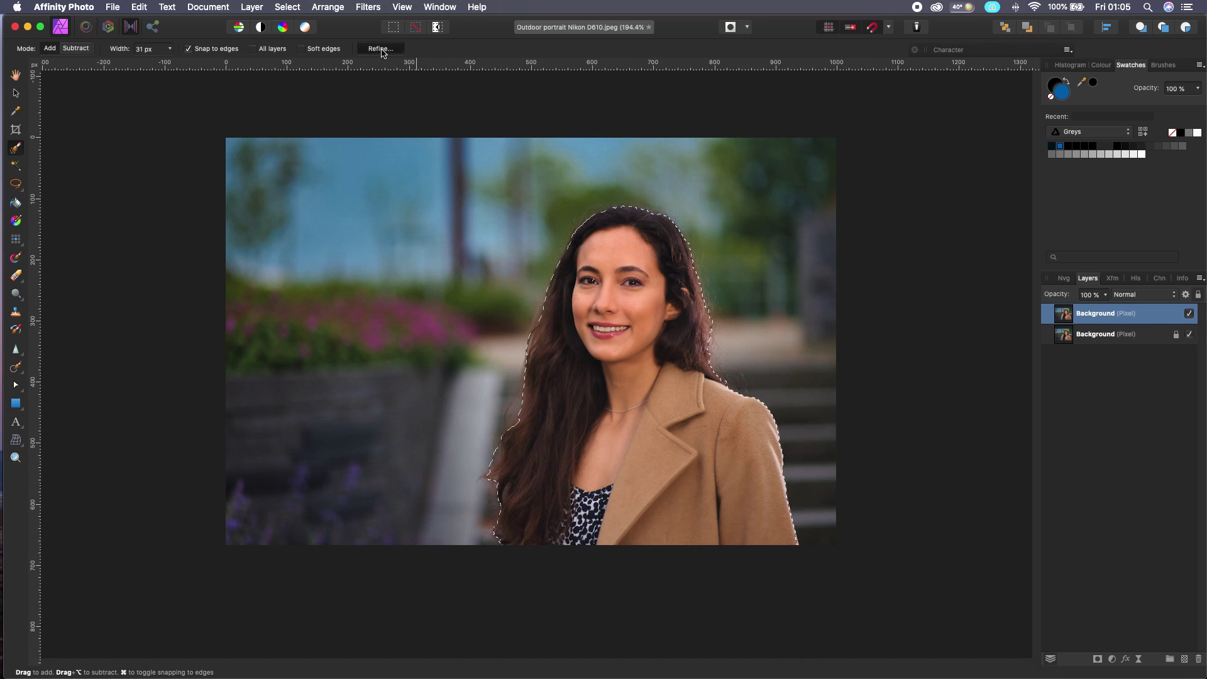
drag(909, 396, 903, 165)
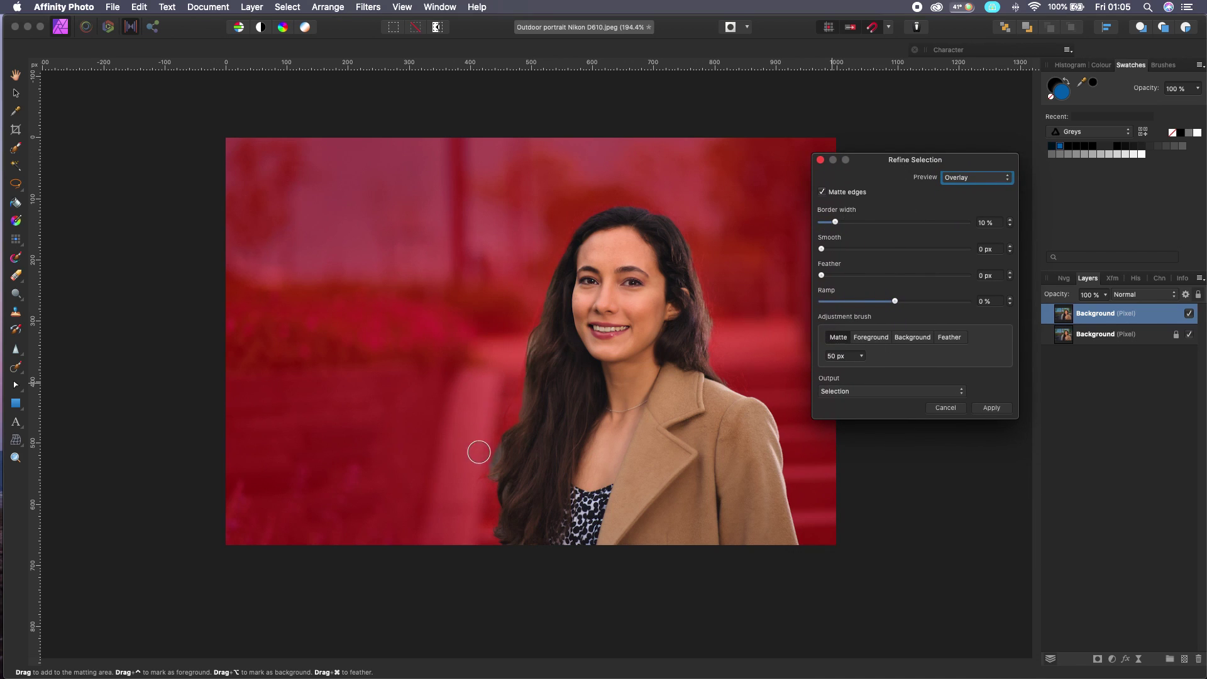
click(499, 542)
mouse_move(499, 542)
mouse_down()
mouse_move(496, 461)
mouse_move(556, 257)
mouse_up()
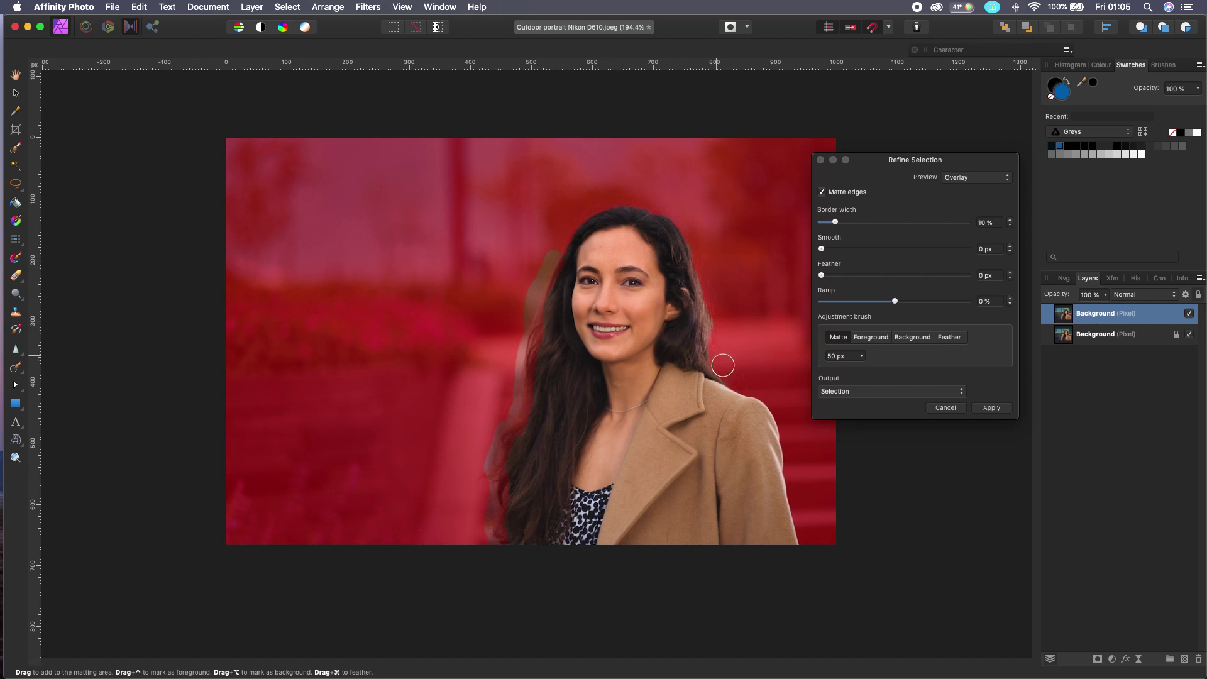
drag(703, 303, 719, 356)
drag(710, 311, 697, 243)
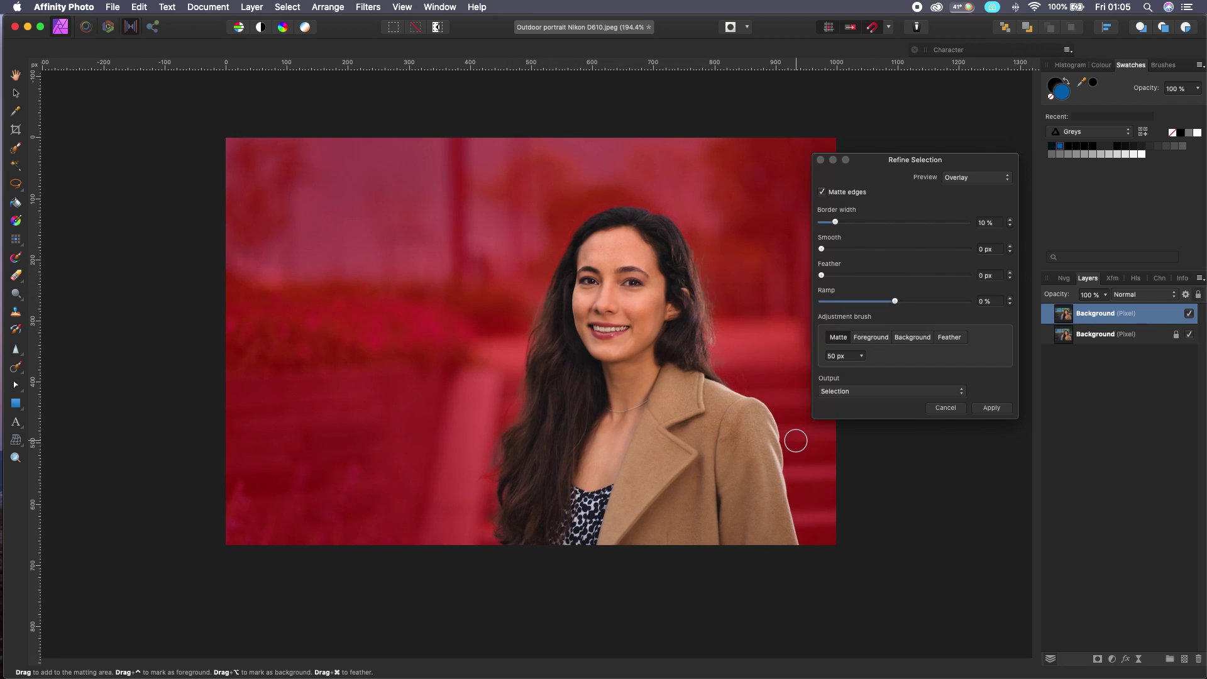
Preview on Black matte and clear background along the hair with the Background brush, mainly the right edge.
click(978, 177)
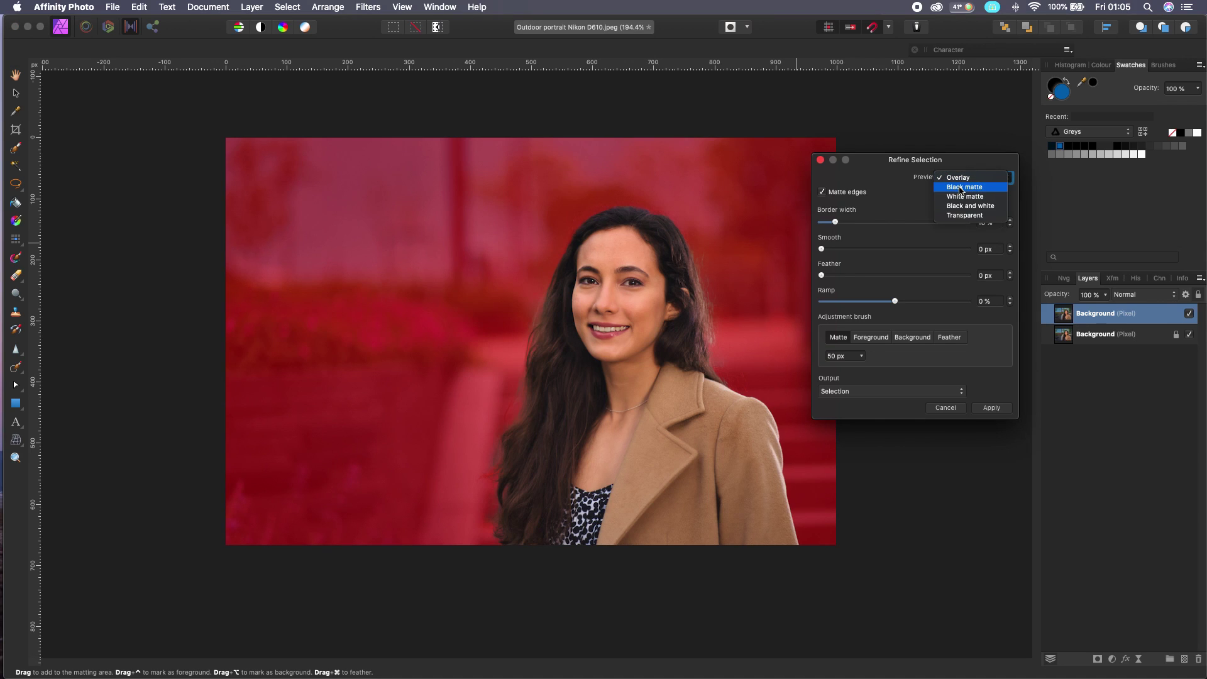
click(961, 188)
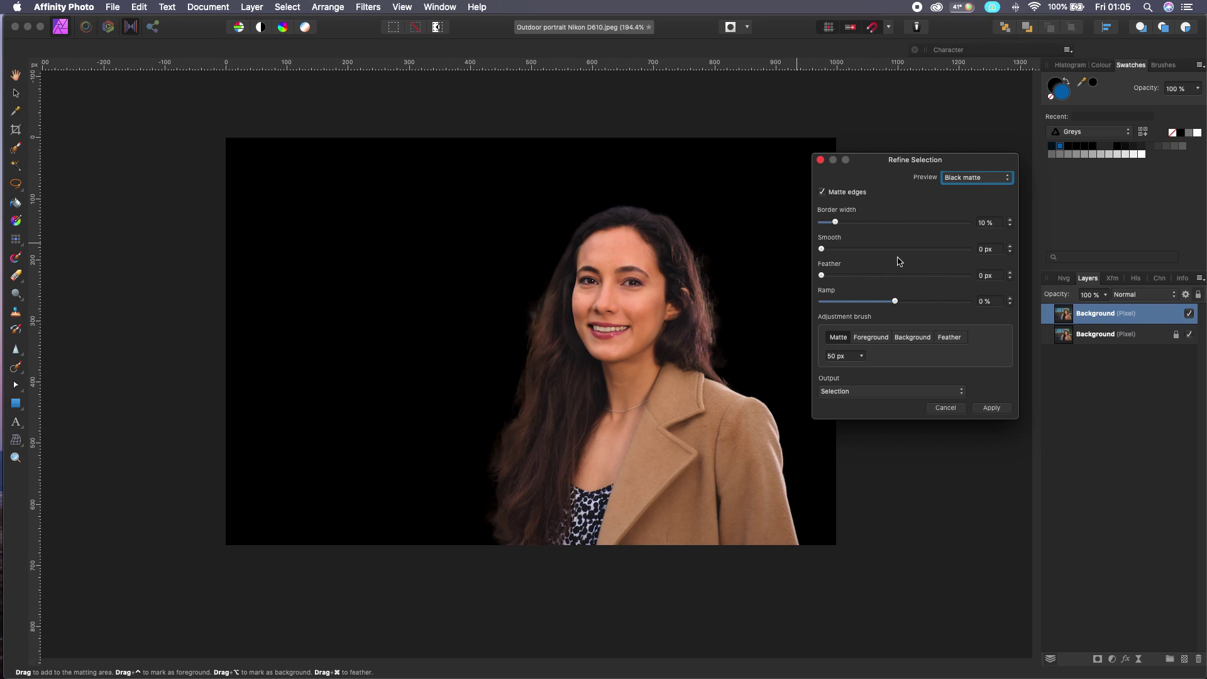
click(912, 340)
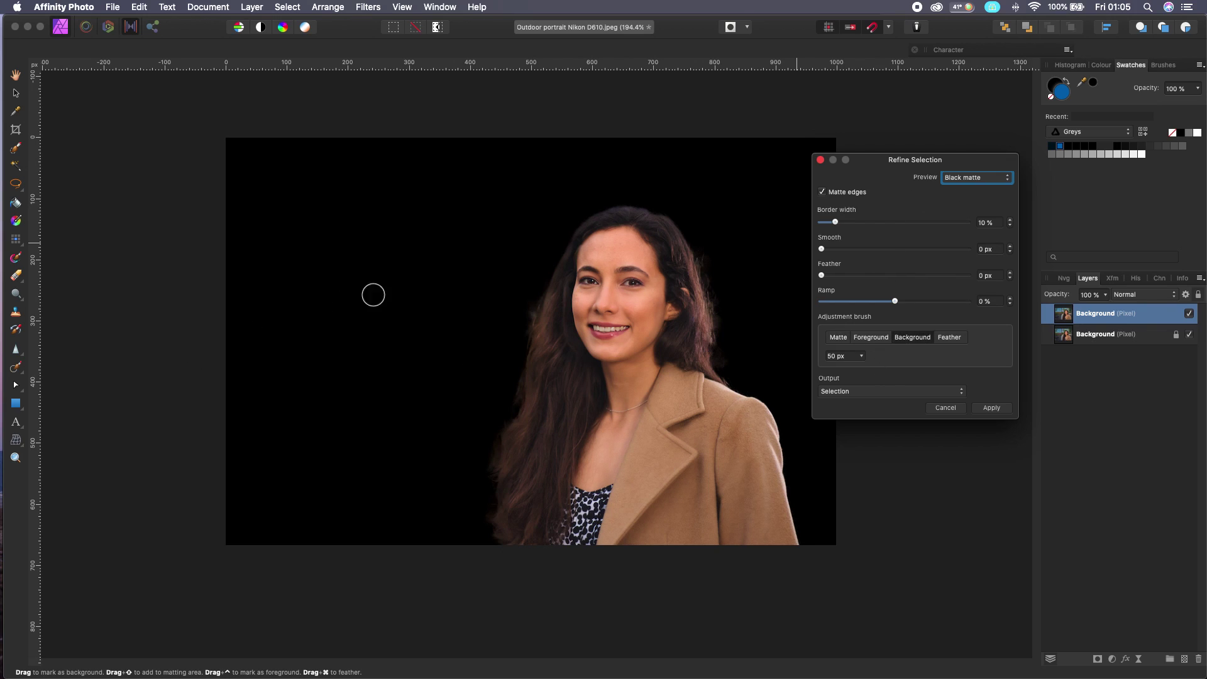
drag(525, 295, 509, 329)
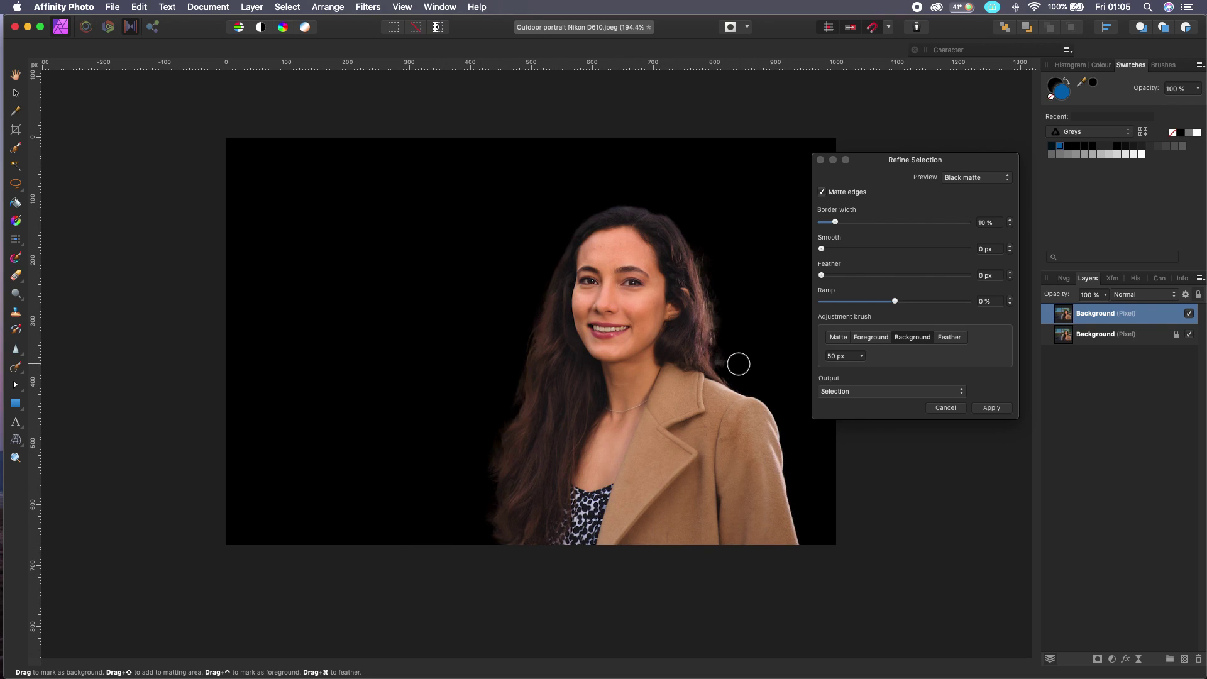
click(730, 331)
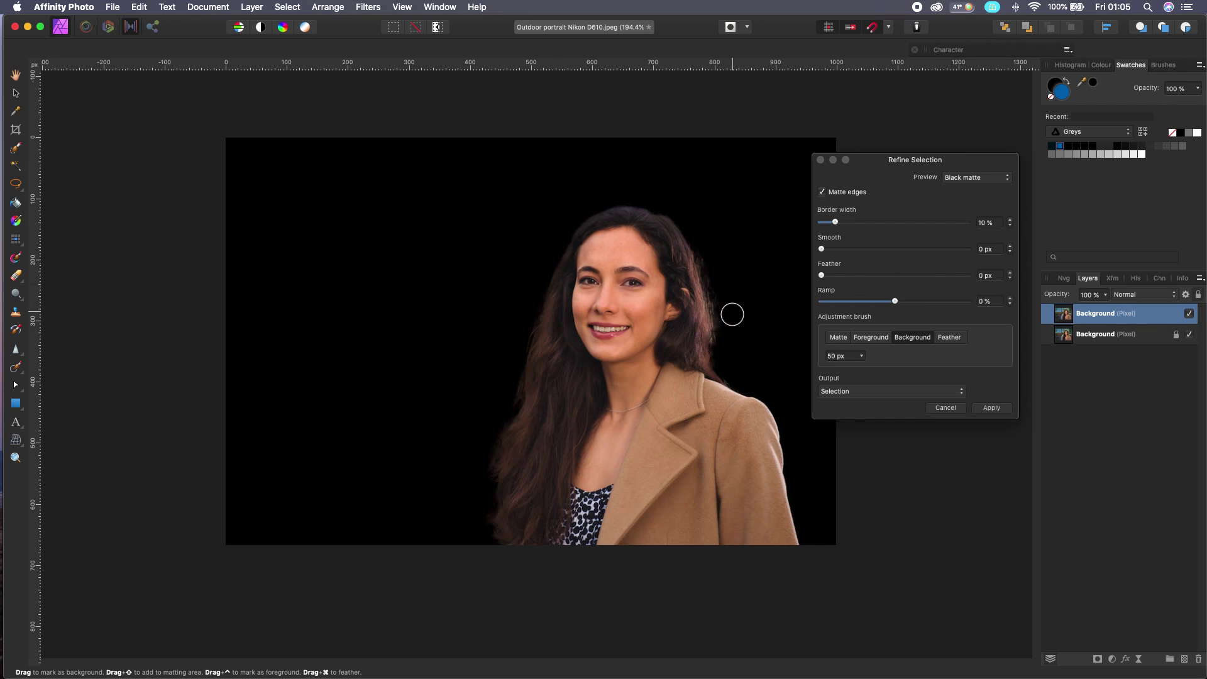
drag(722, 276, 746, 354)
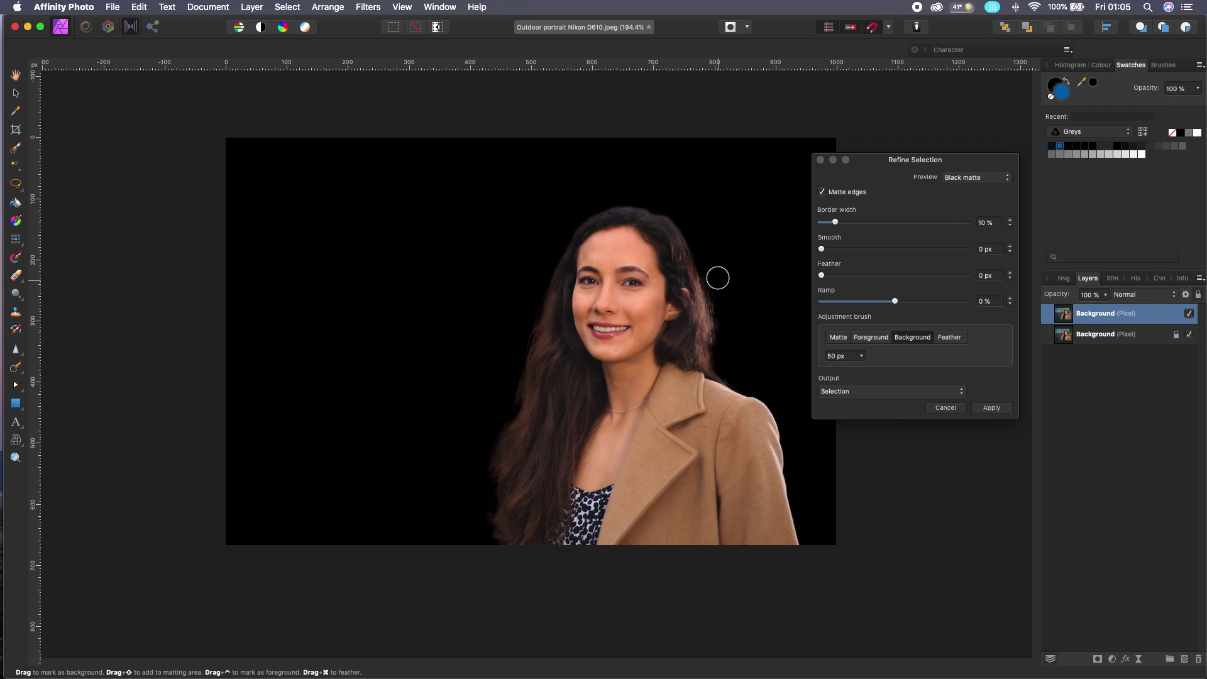
drag(720, 278, 775, 340)
Change the preview mode and add the lower-left hair edge to the matting area.
click(976, 182)
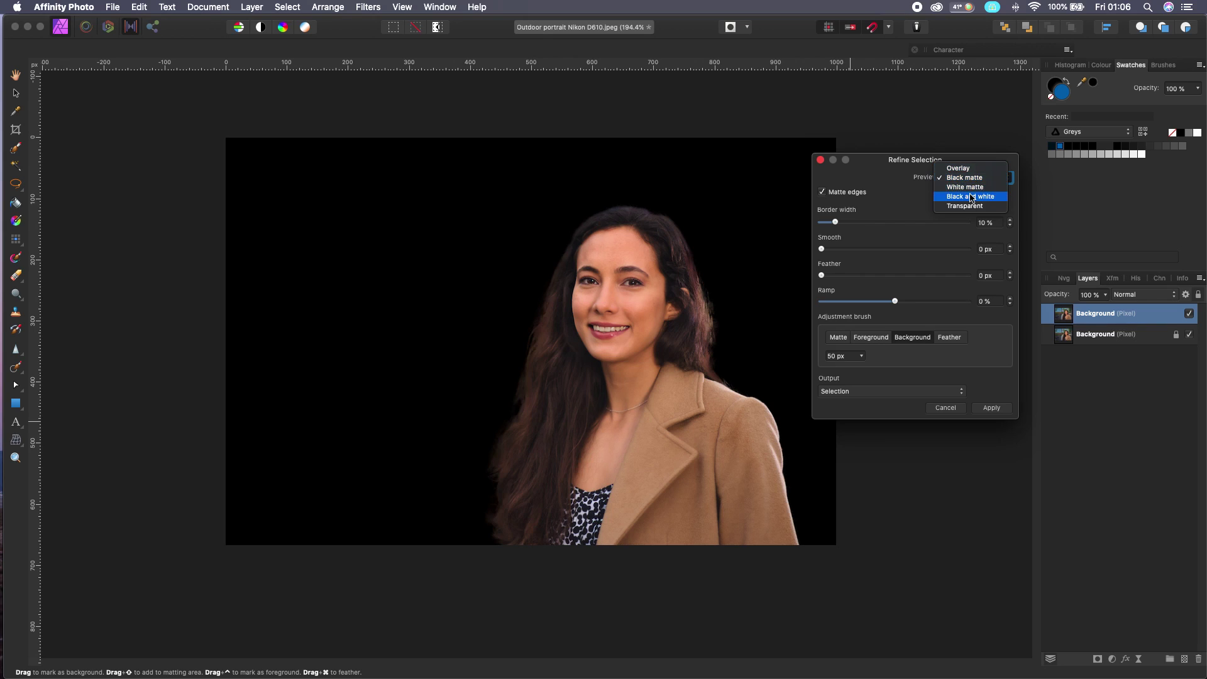
click(975, 189)
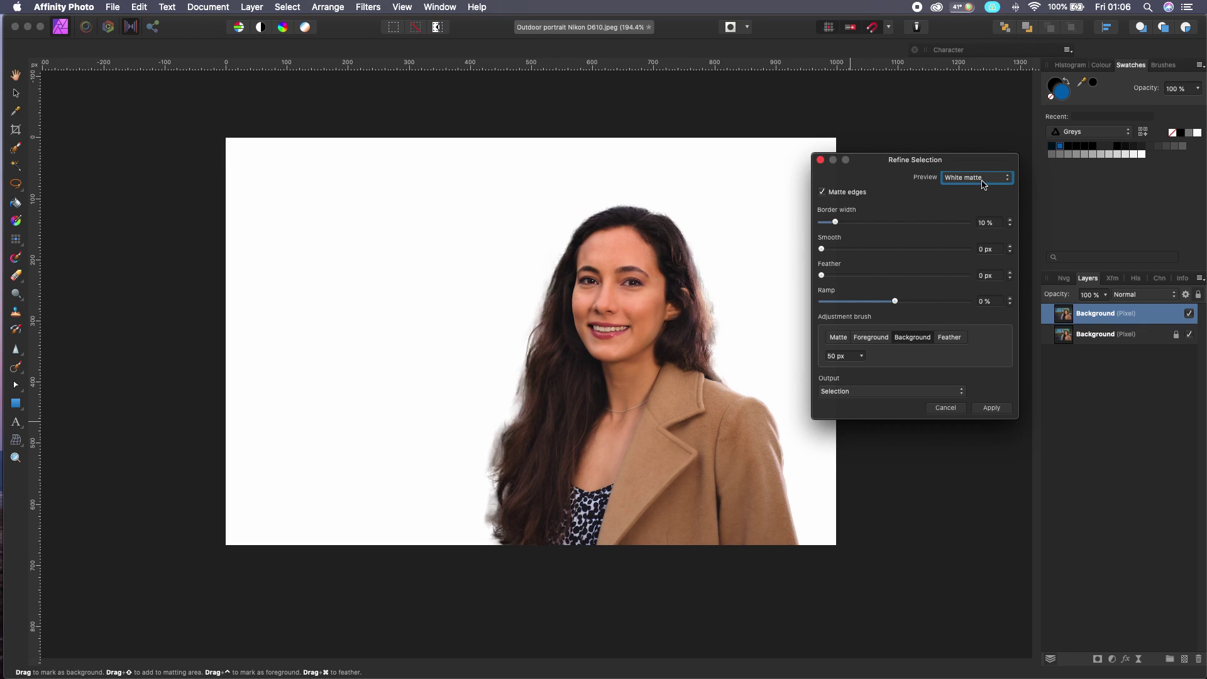
click(839, 337)
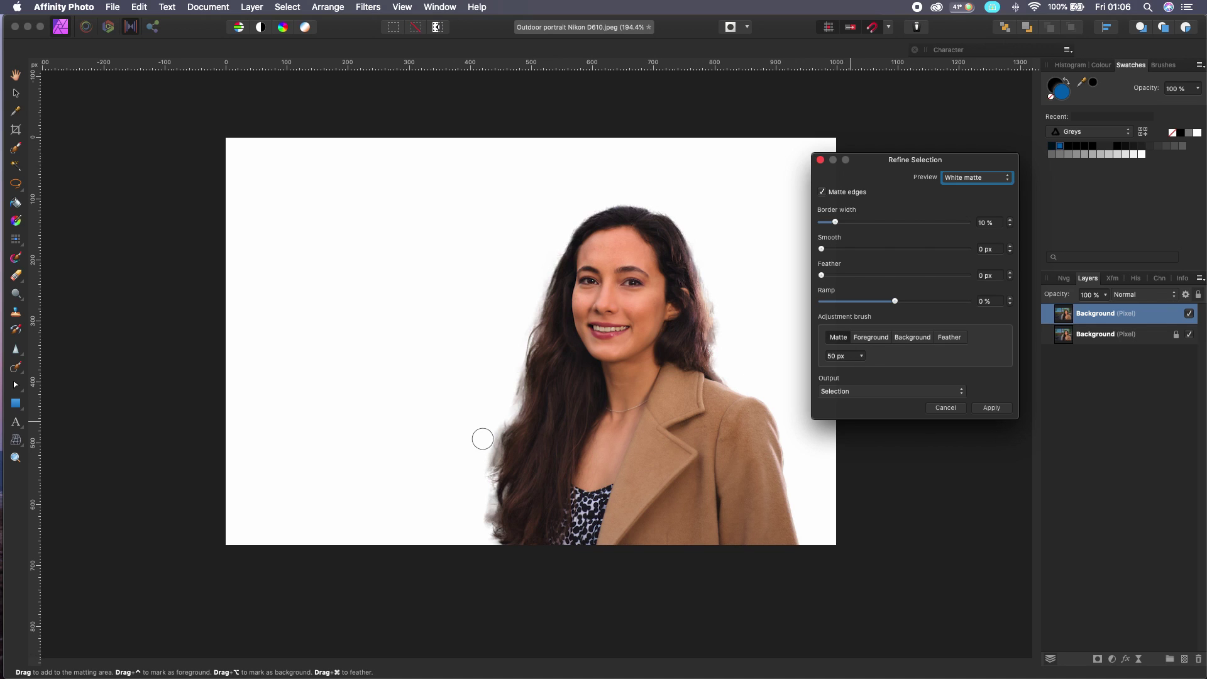
drag(488, 432, 491, 470)
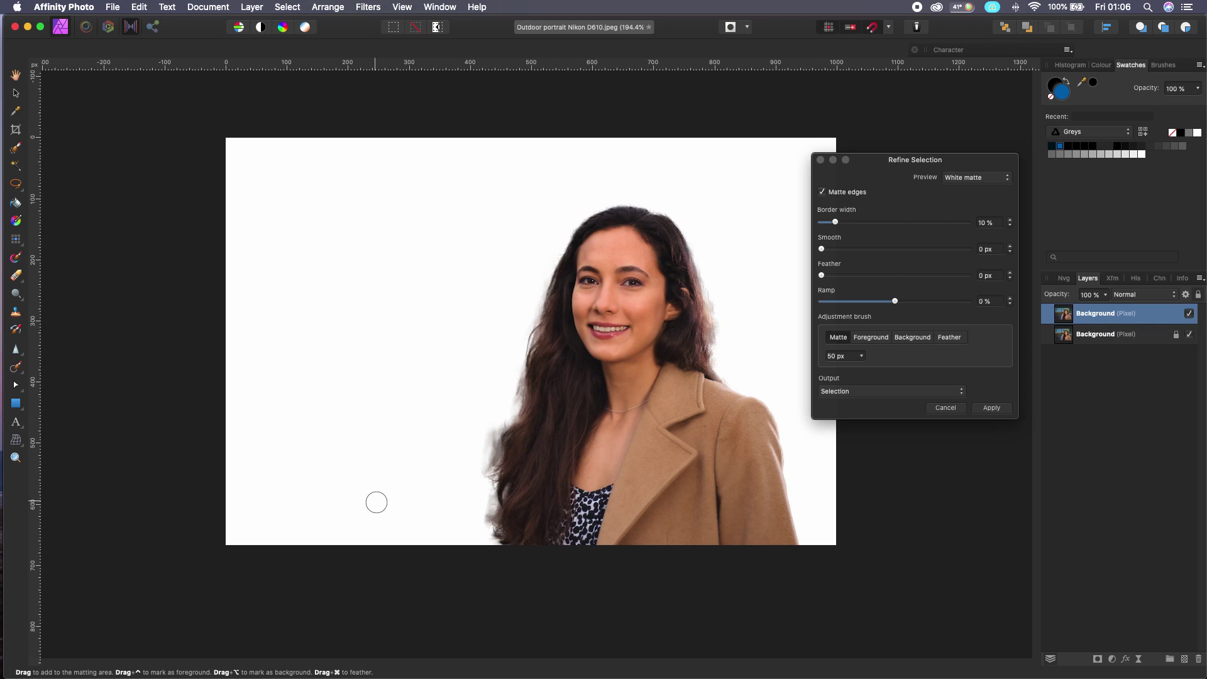
Mark background beside the lower-left hair, then brush Foreground to keep the left strands.
click(913, 338)
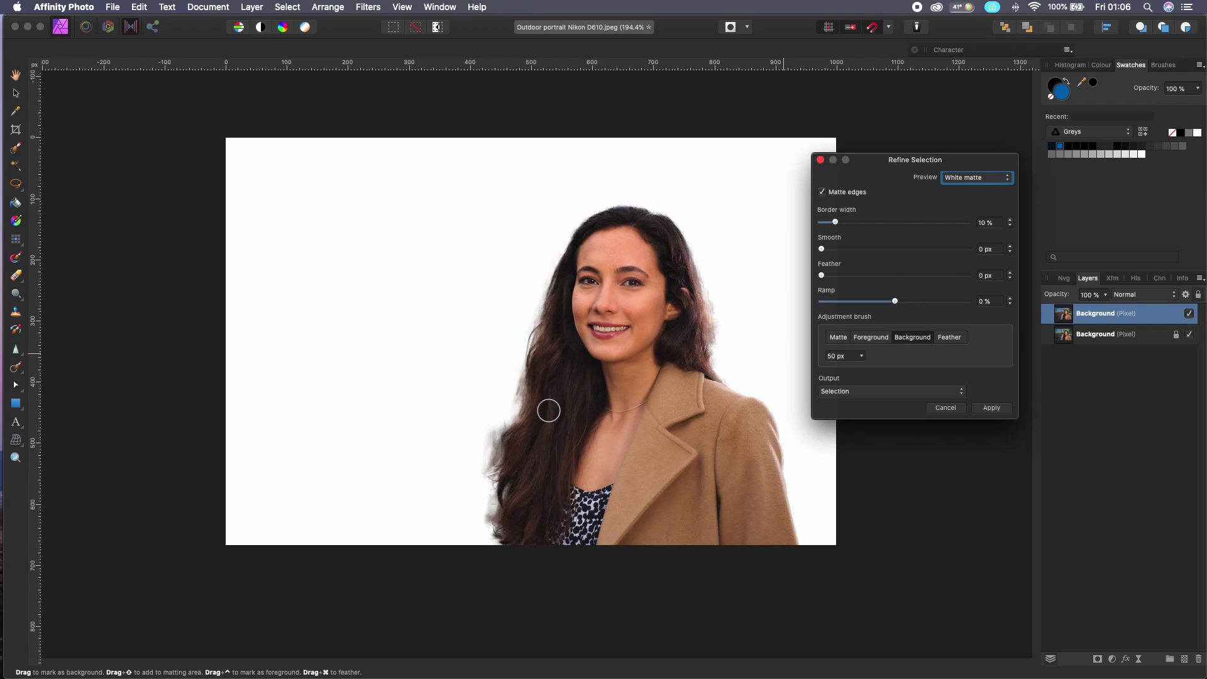
drag(497, 417, 479, 467)
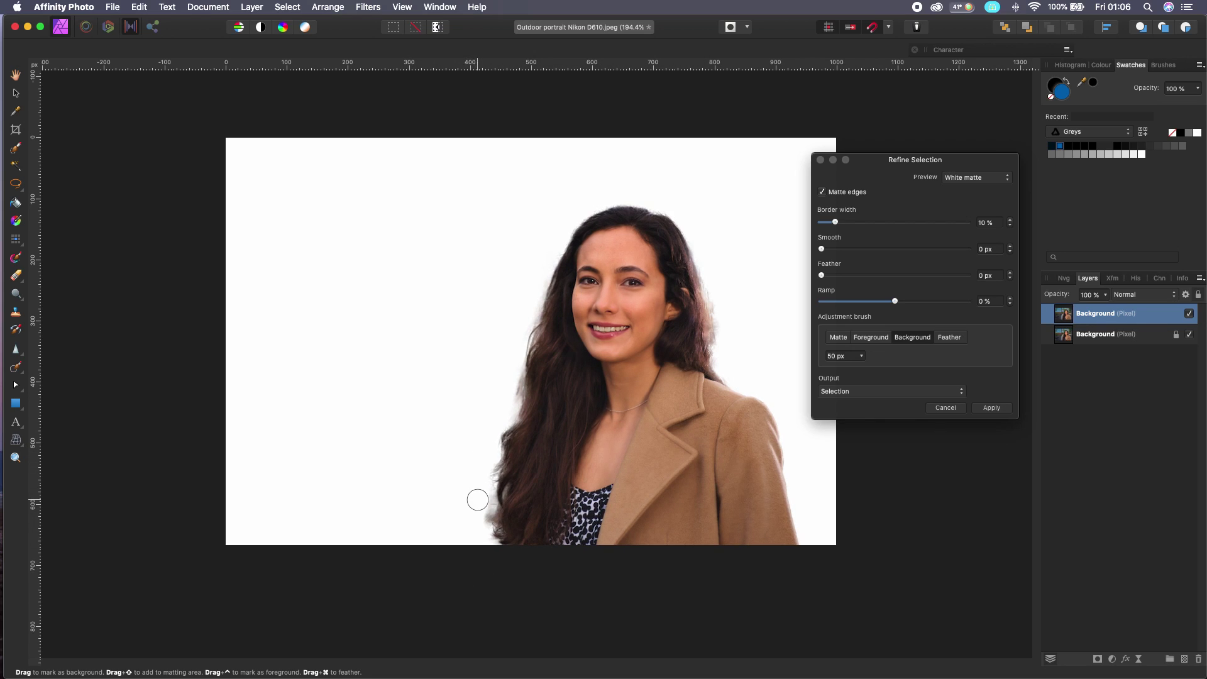
drag(478, 501, 415, 515)
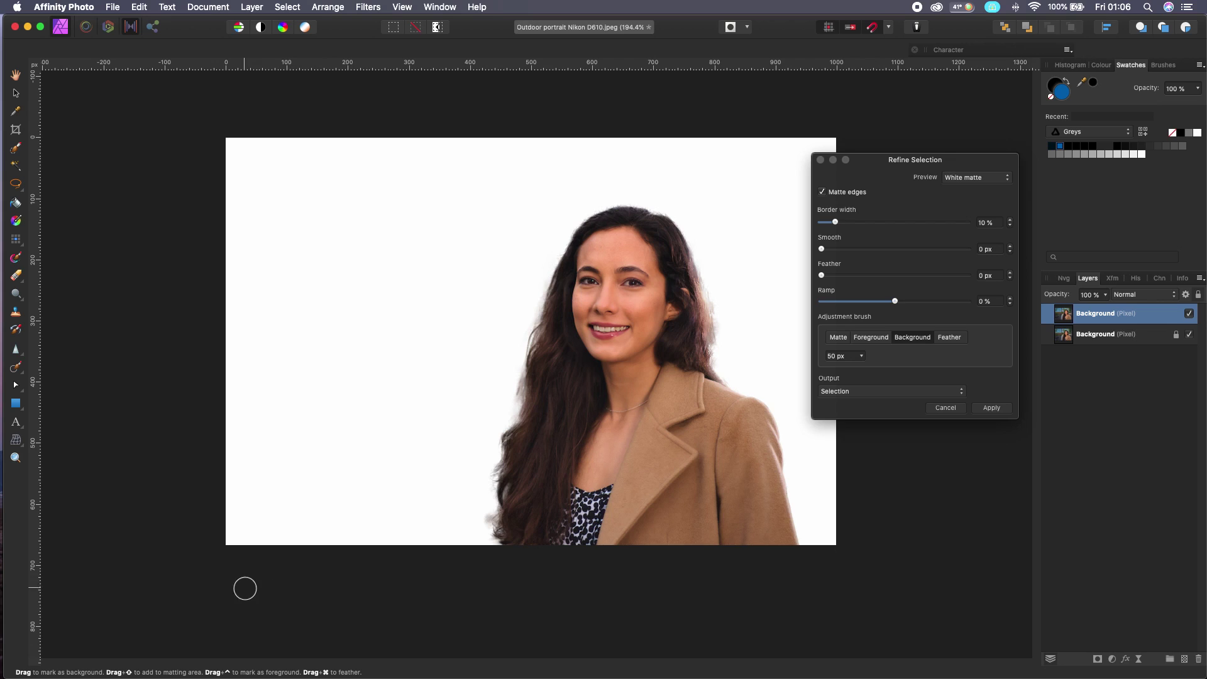
click(859, 338)
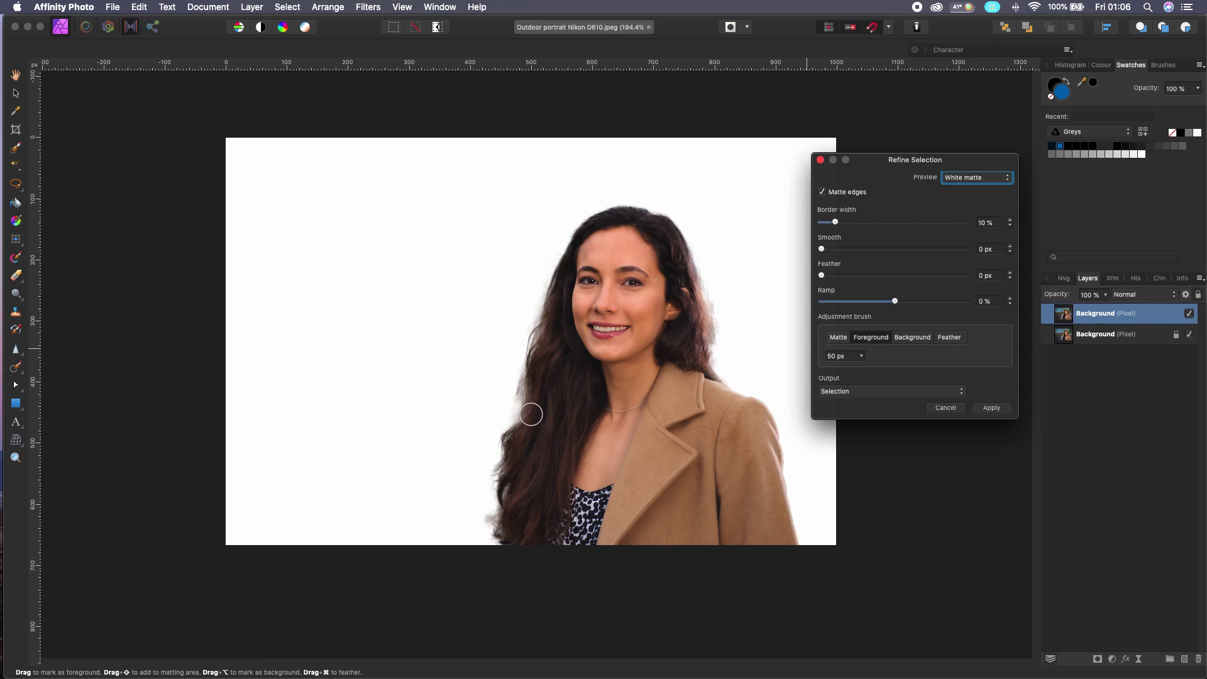
drag(528, 424, 566, 460)
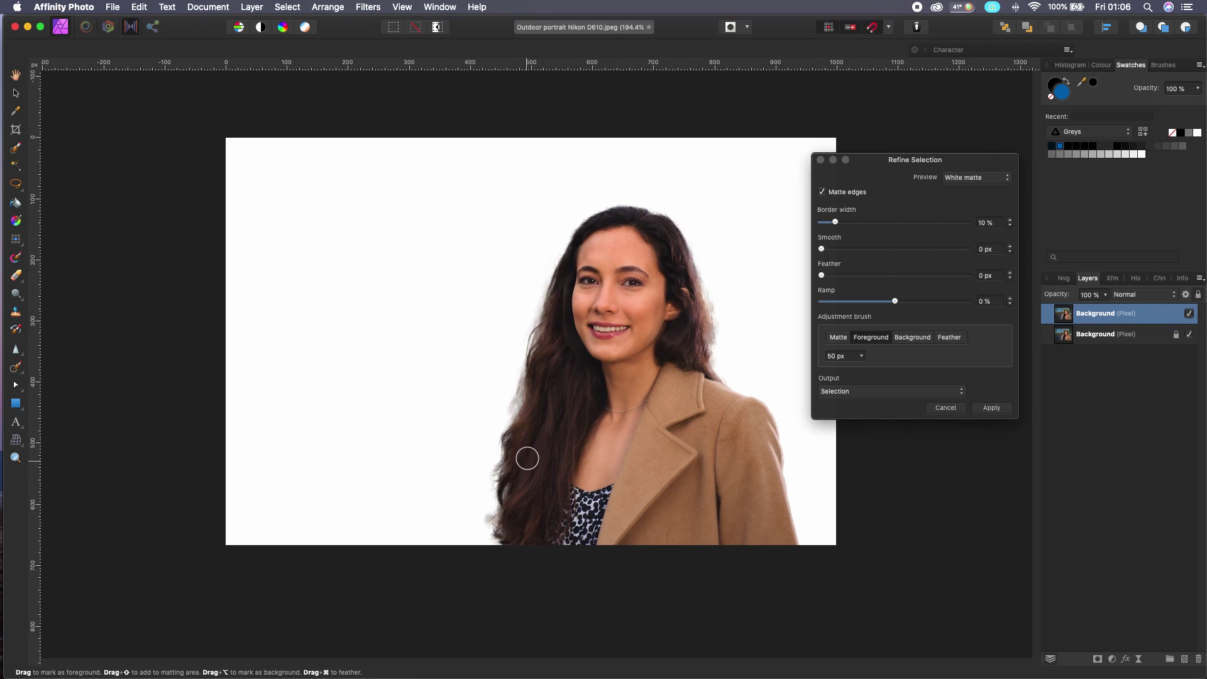
Preview the selection as a Black and white mask, then as a red Overlay.
click(974, 180)
click(987, 185)
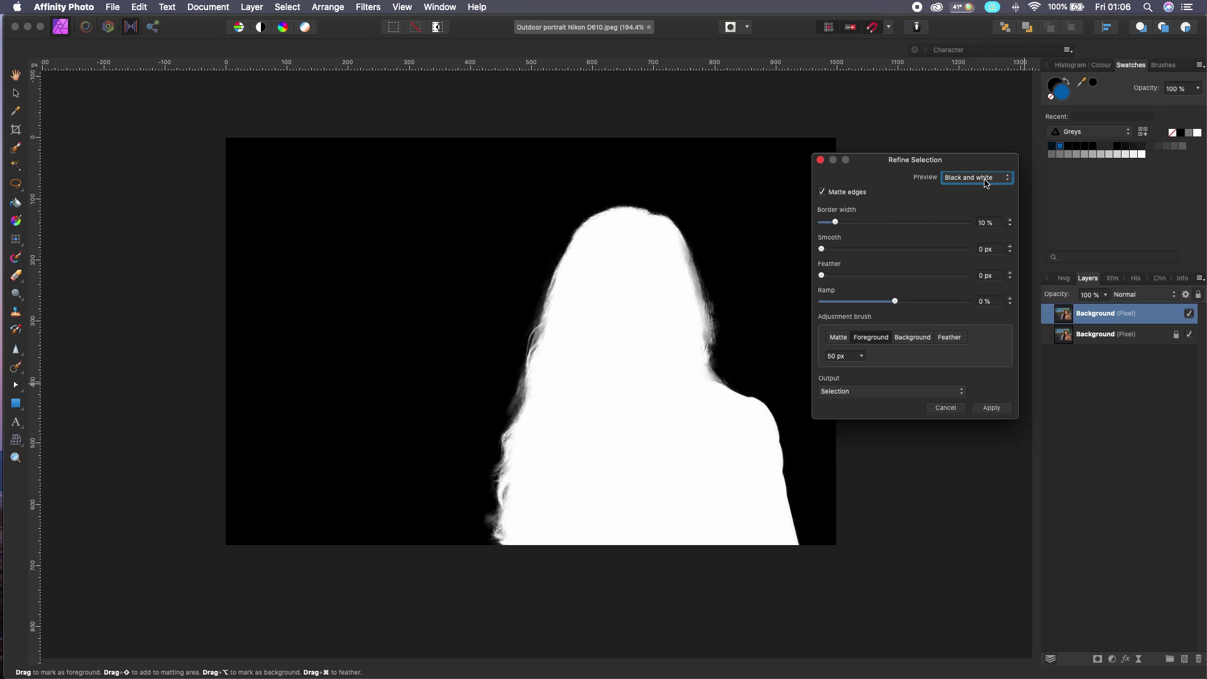
click(985, 183)
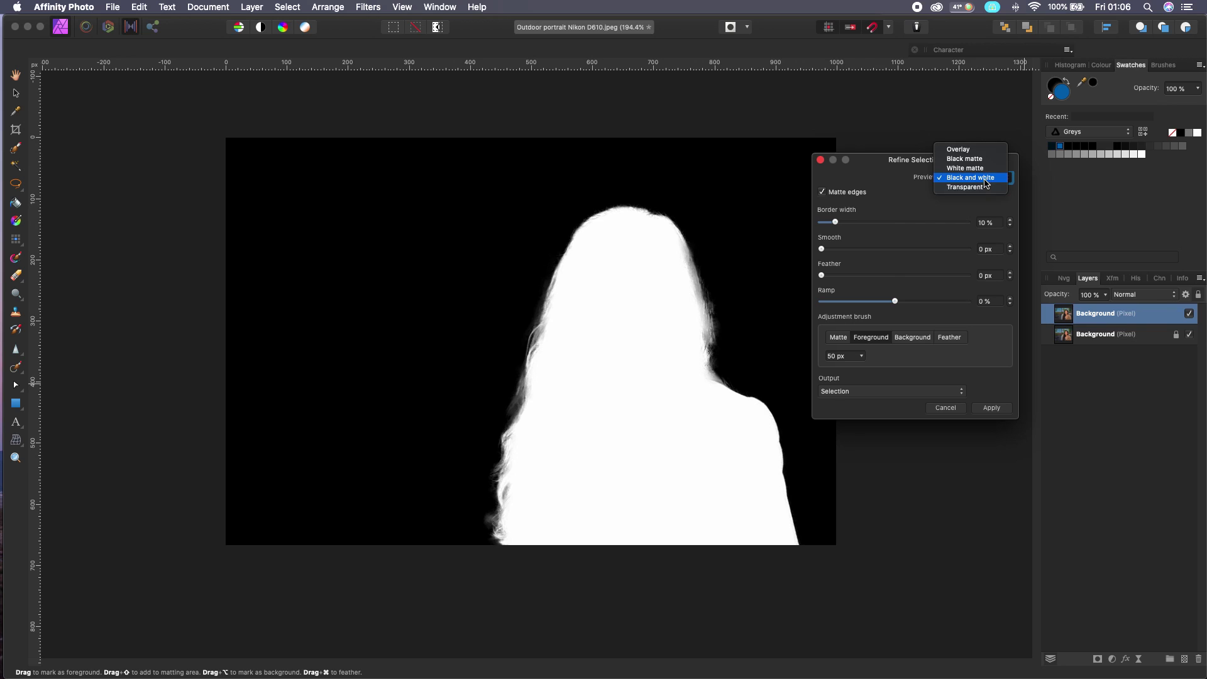
click(962, 150)
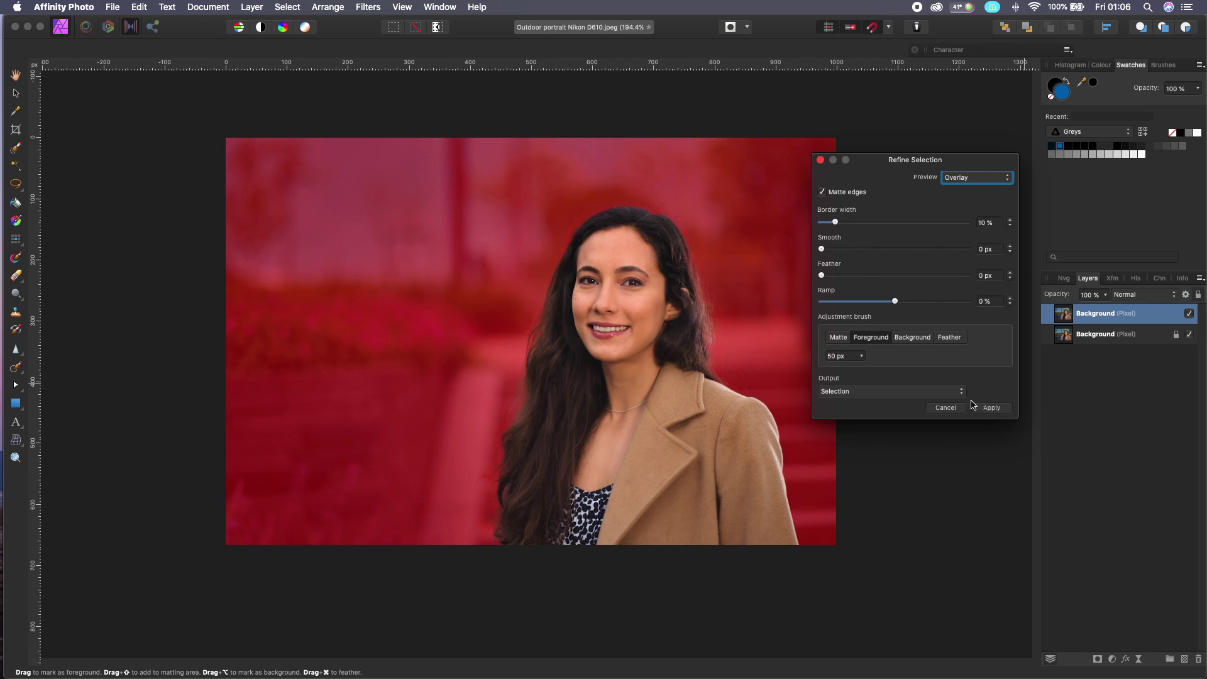
Apply the refinement with Output set to New layer with mask.
click(957, 397)
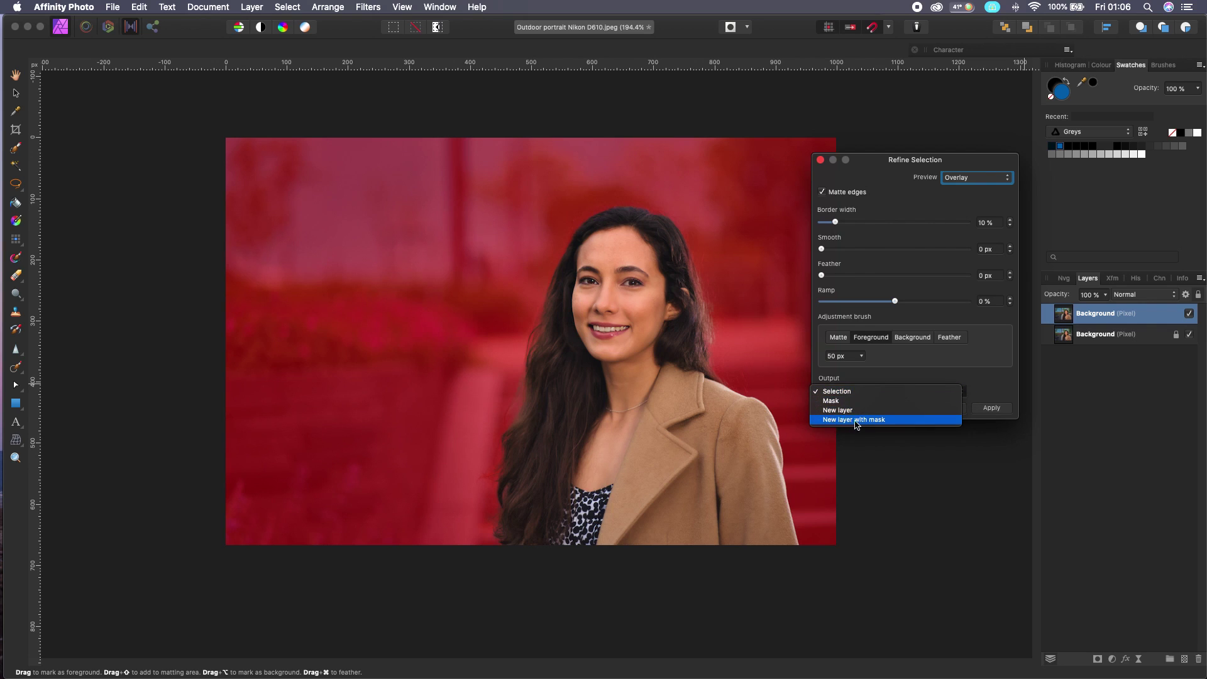
click(854, 419)
click(991, 412)
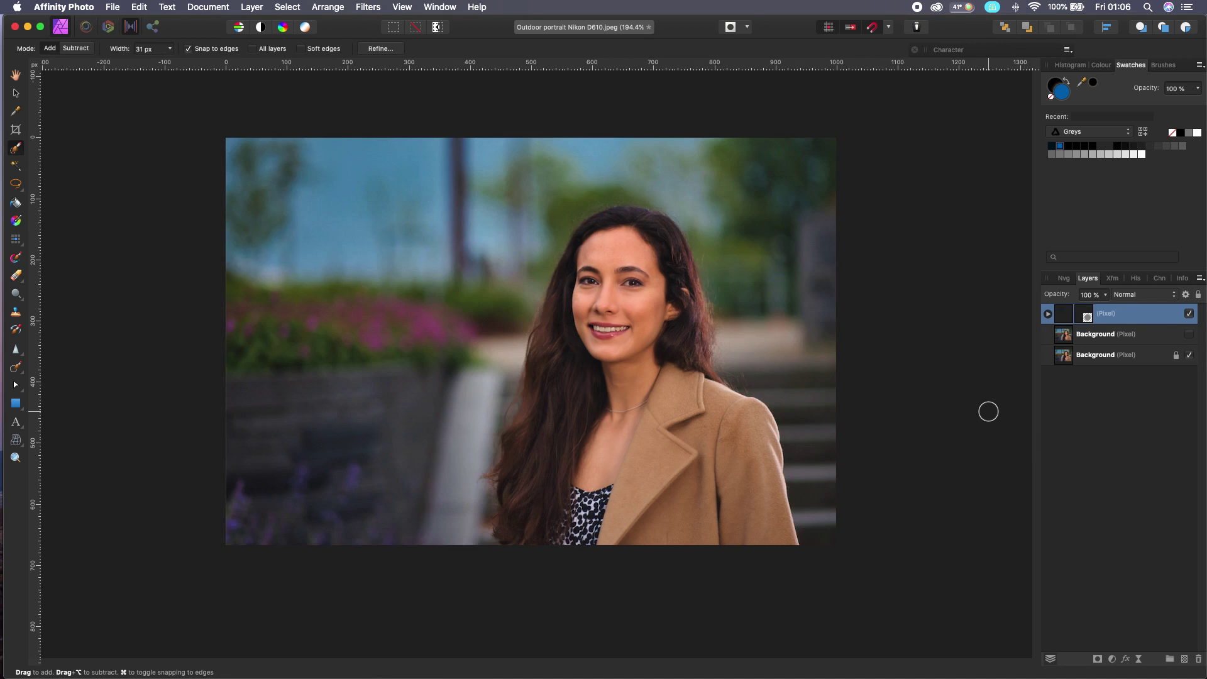
Hide the original Background photo and add an empty pixel layer above the masked cutout.
click(1153, 338)
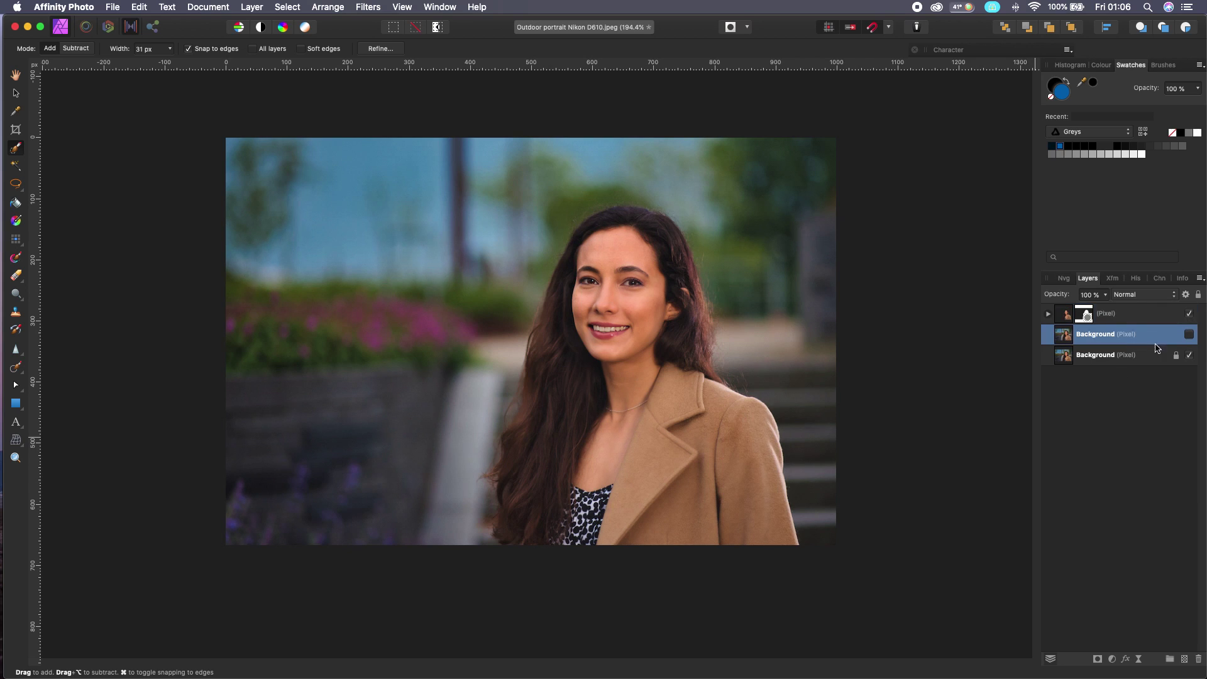
click(1189, 356)
click(1149, 321)
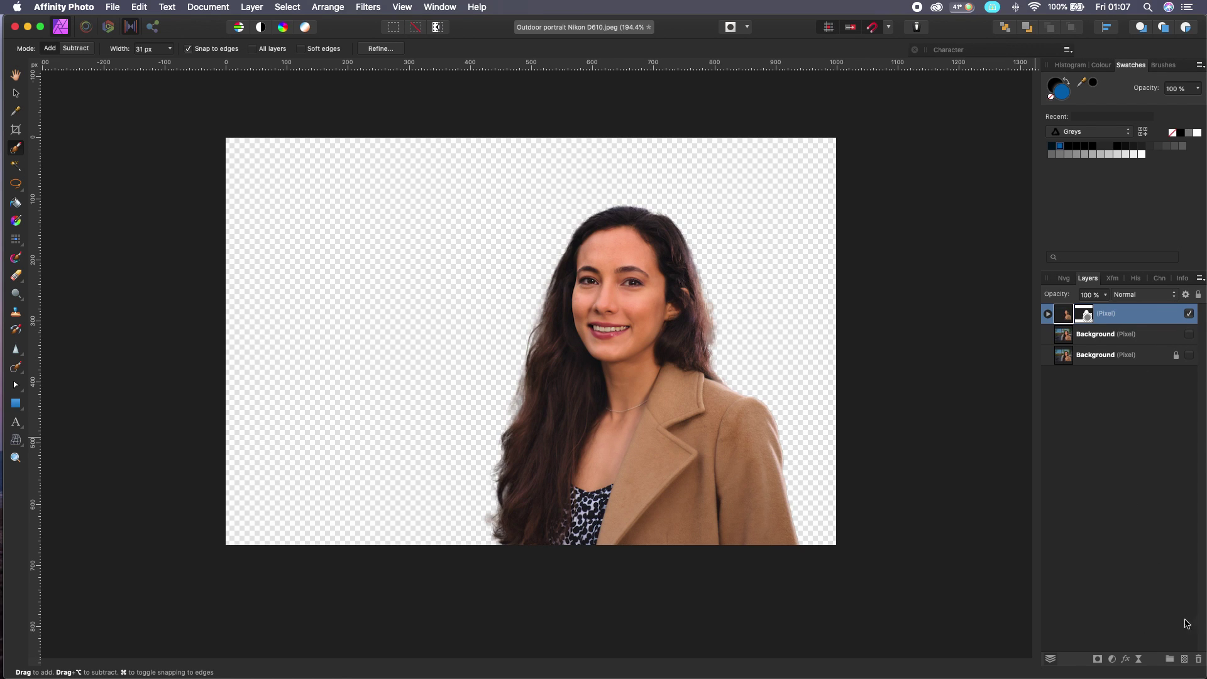
click(1186, 661)
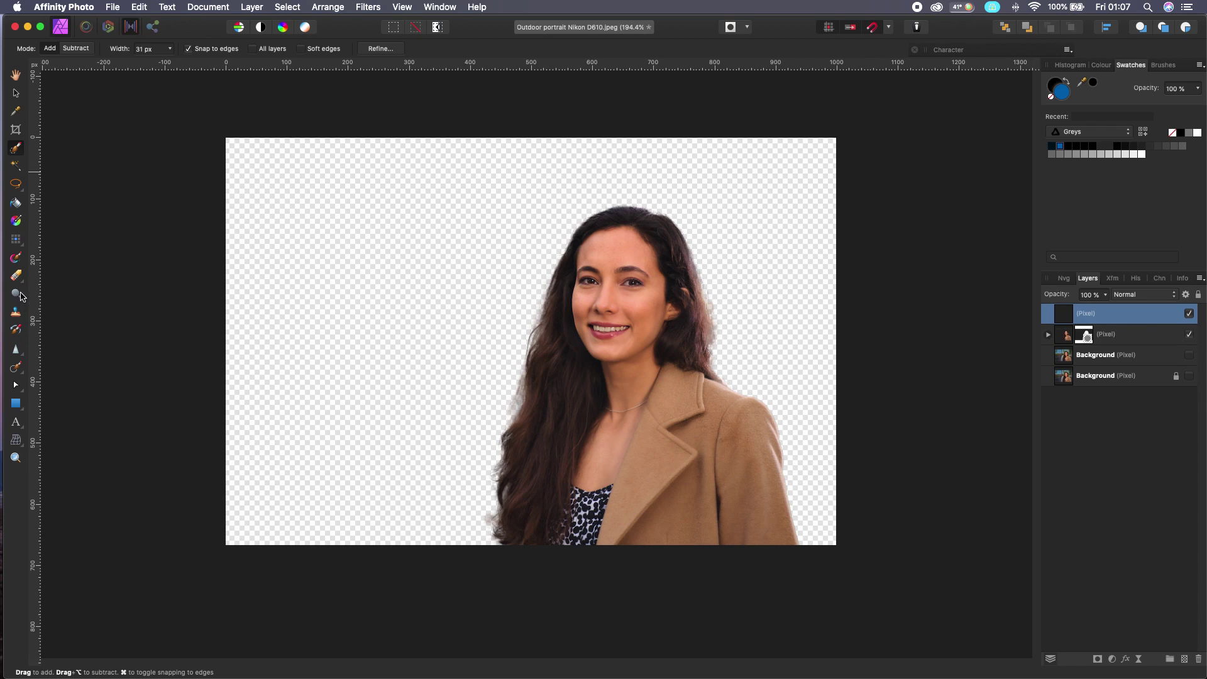
Flood-fill the new layer solid blue and move it beneath the masked cut-out layer.
click(16, 203)
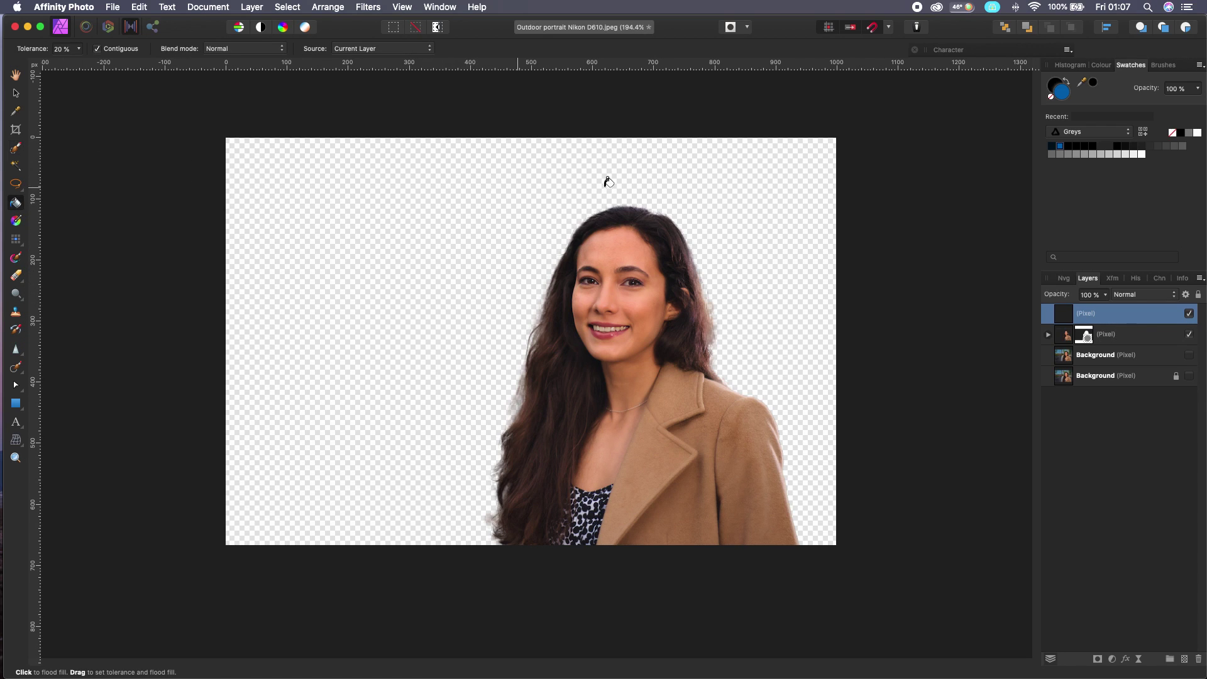
click(769, 196)
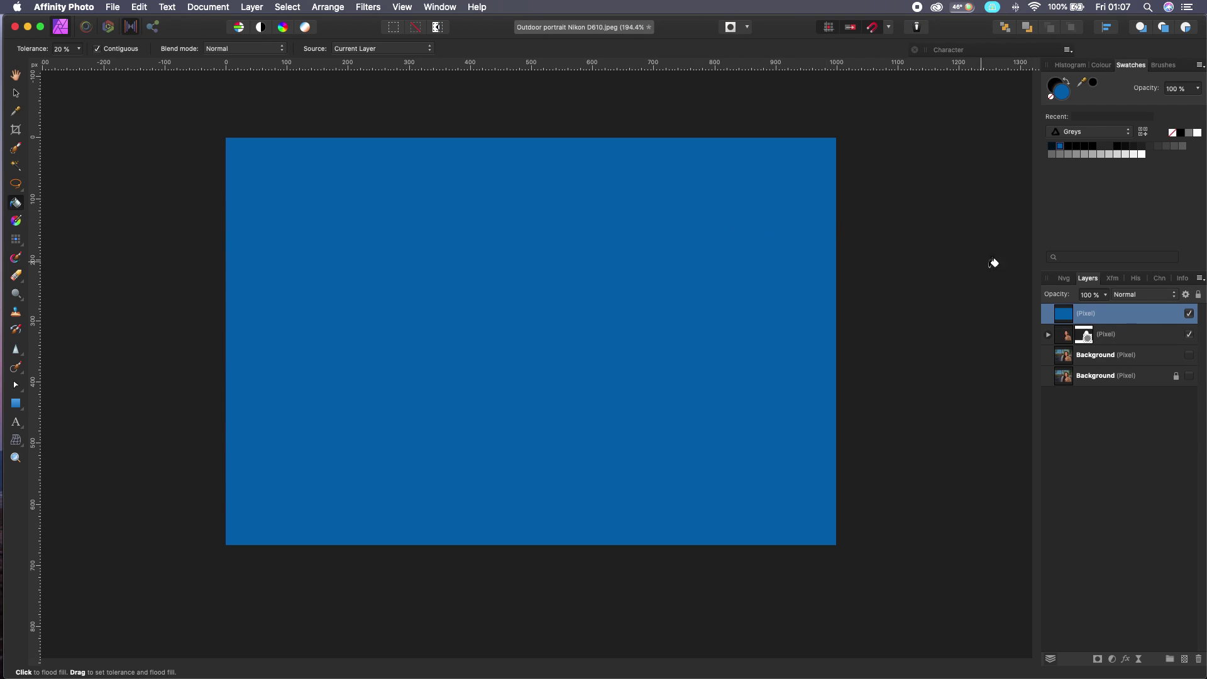
drag(1102, 321, 1030, 346)
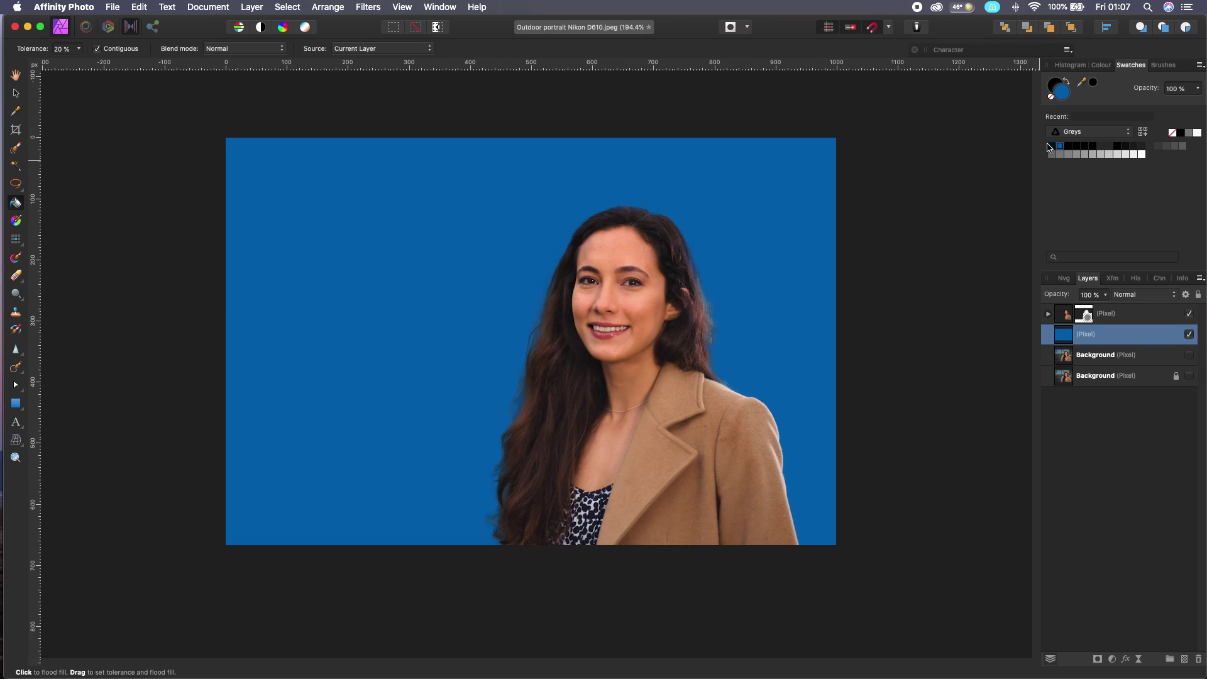
click(1114, 661)
Add an HSL adjustment layer with Cmd+U.
click(1051, 602)
key(super+u)
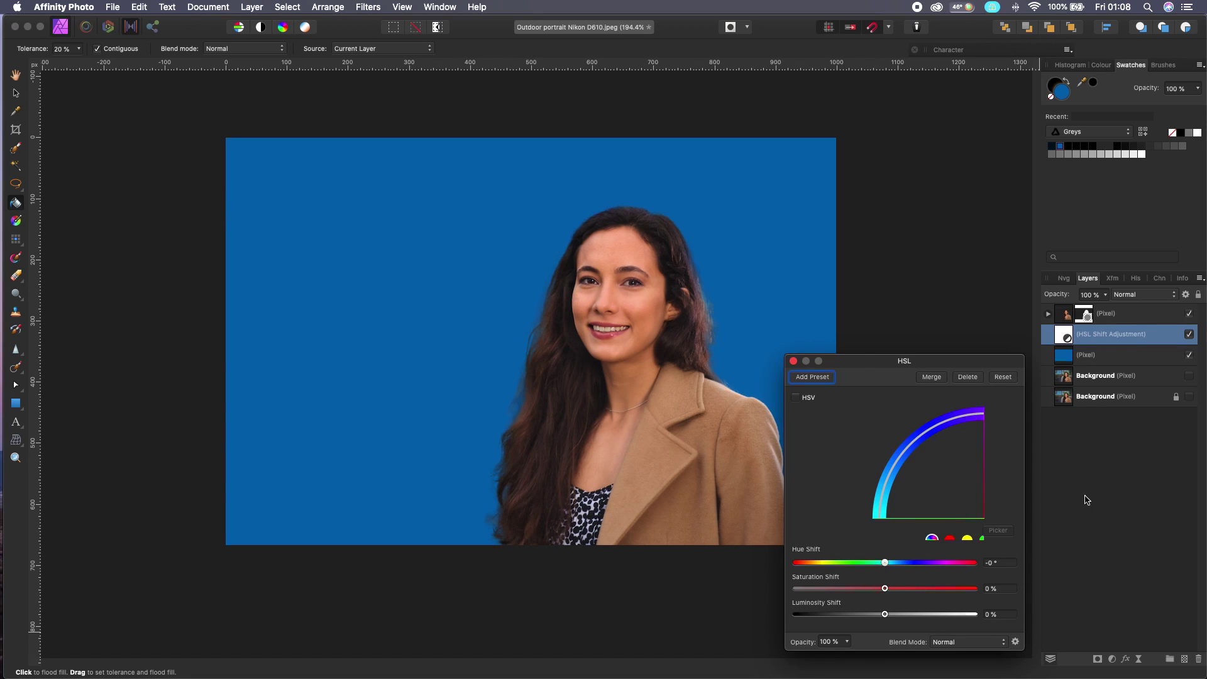
click(1113, 661)
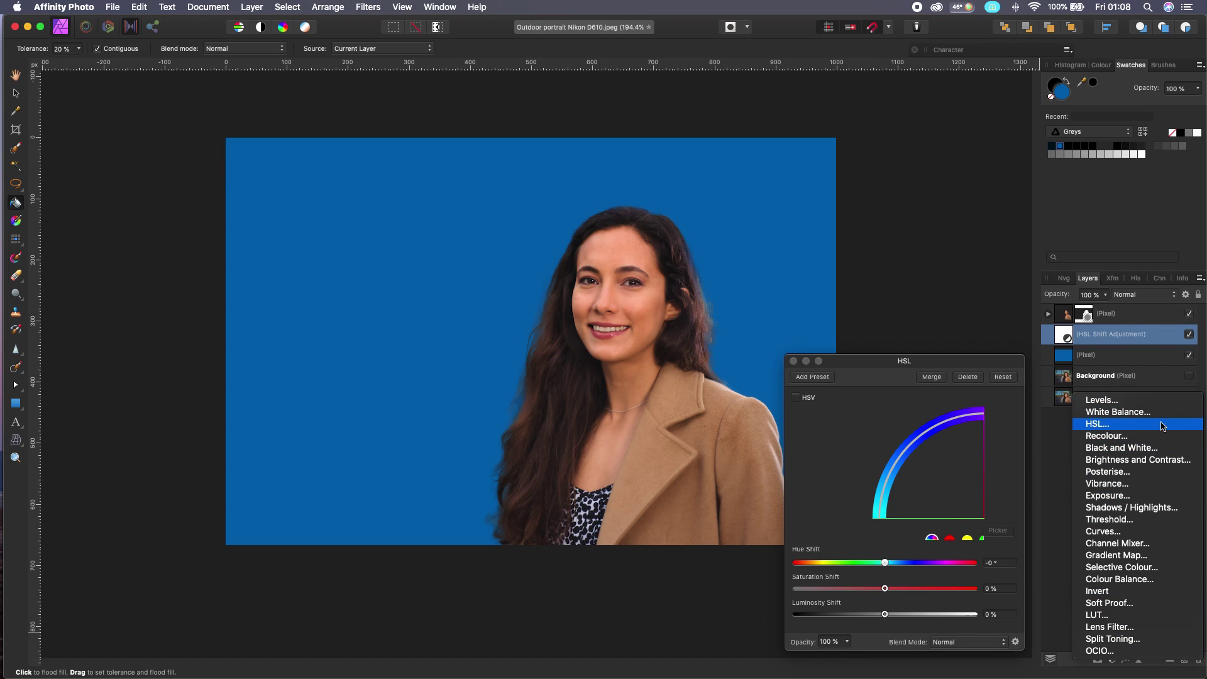
click(936, 359)
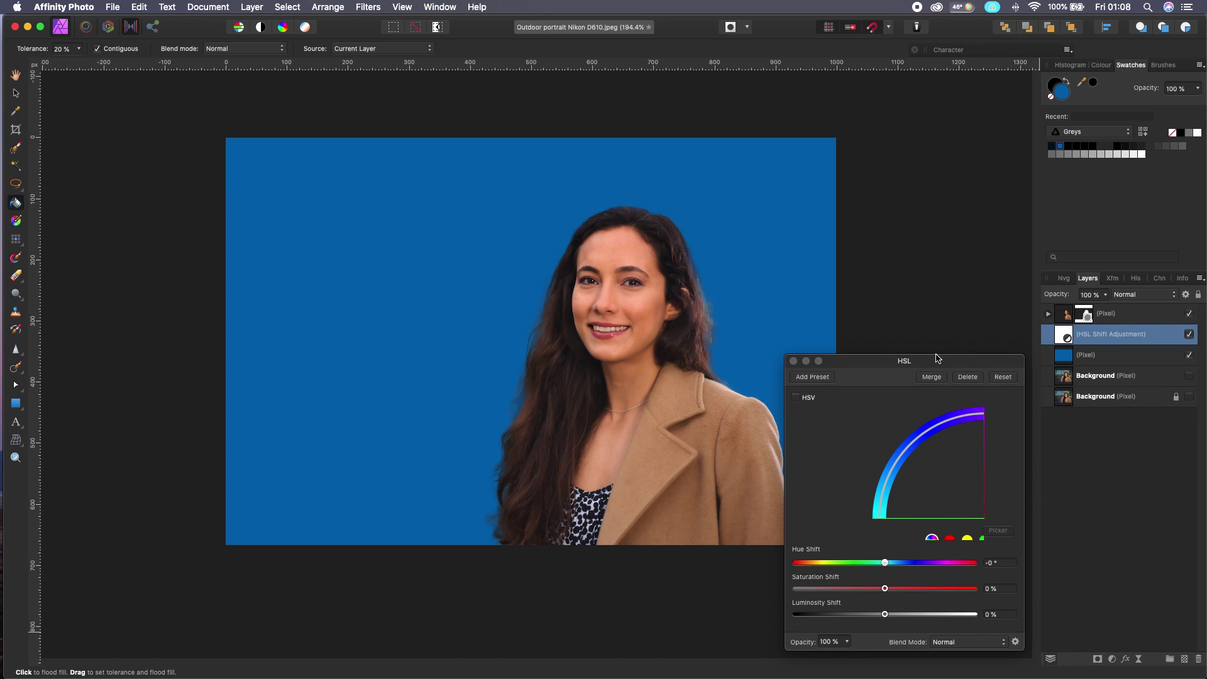
Set Hue Shift to about -165.5° and move the HSL dialog to the left.
drag(887, 567, 812, 568)
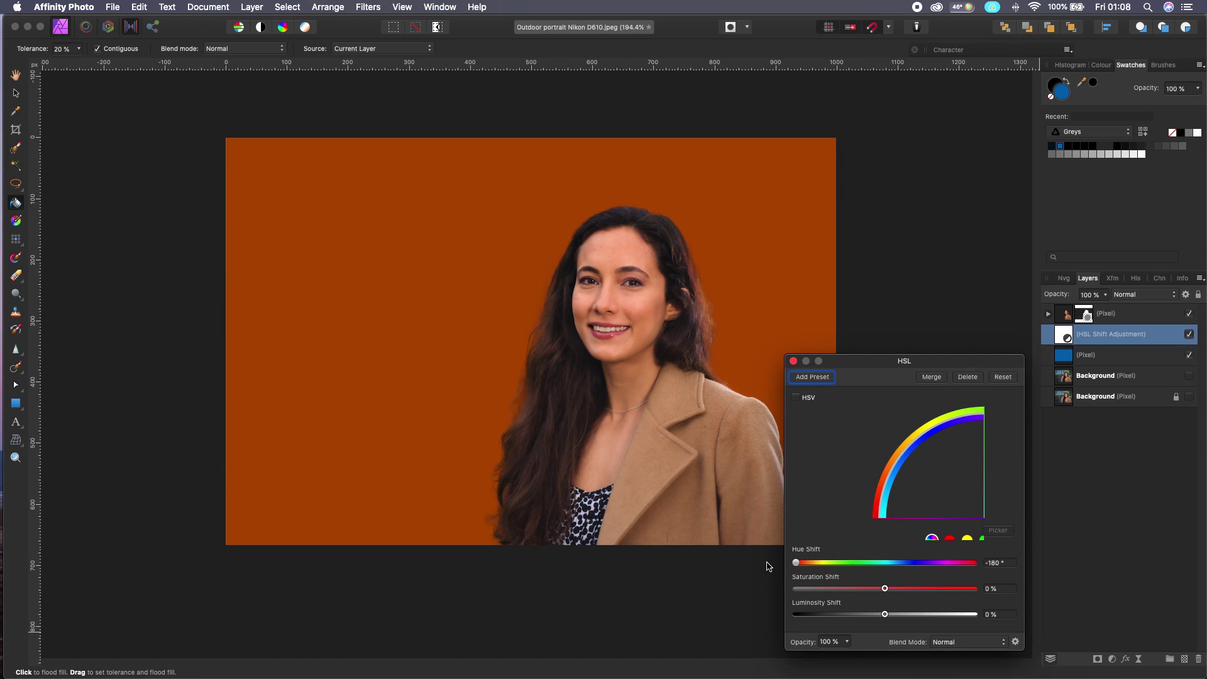
mouse_move(828, 568)
mouse_down()
mouse_move(972, 567)
mouse_move(957, 567)
mouse_up()
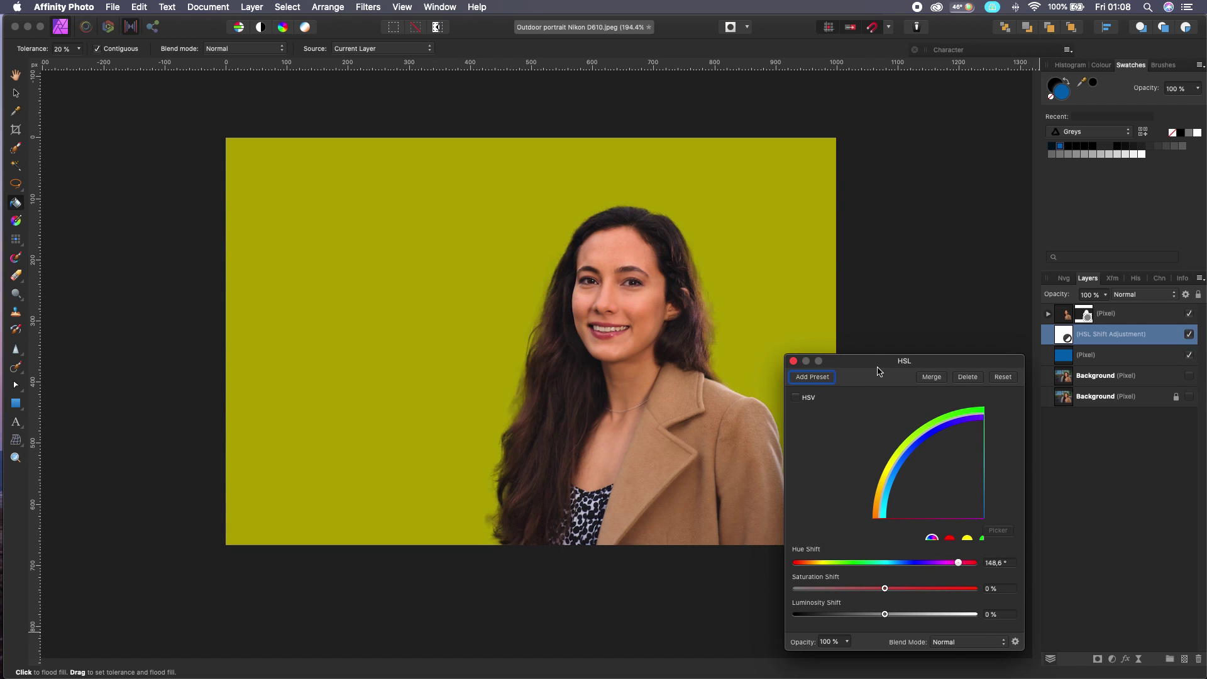
drag(877, 370, 159, 289)
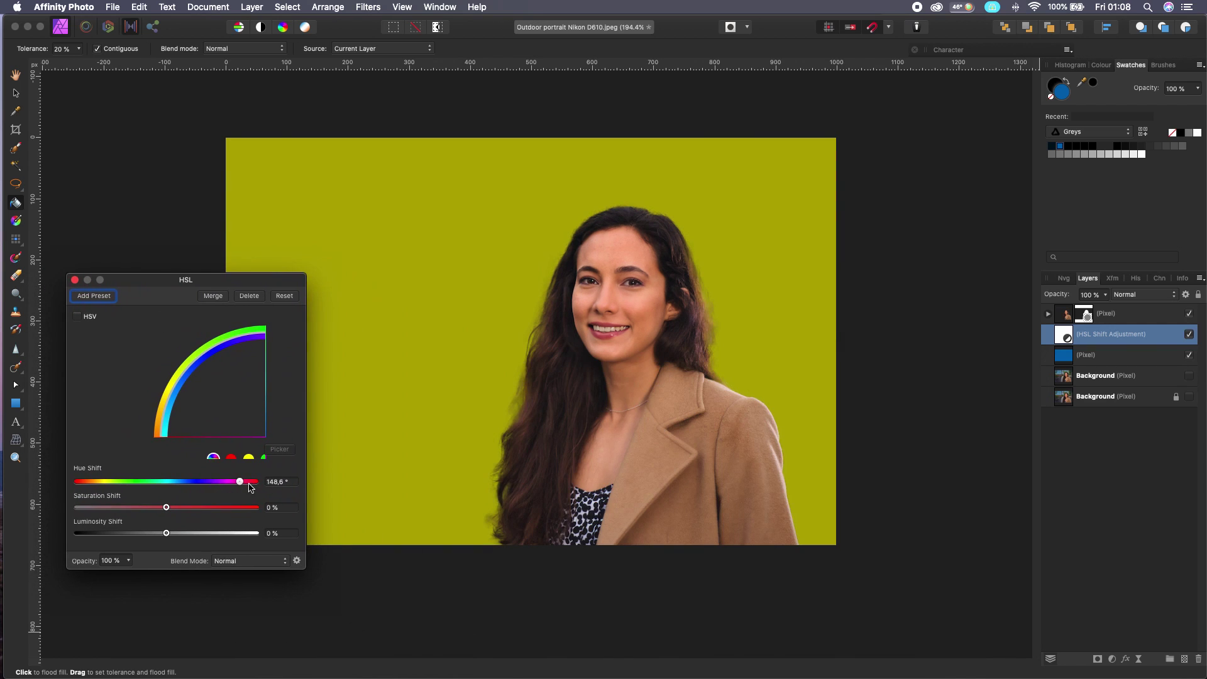